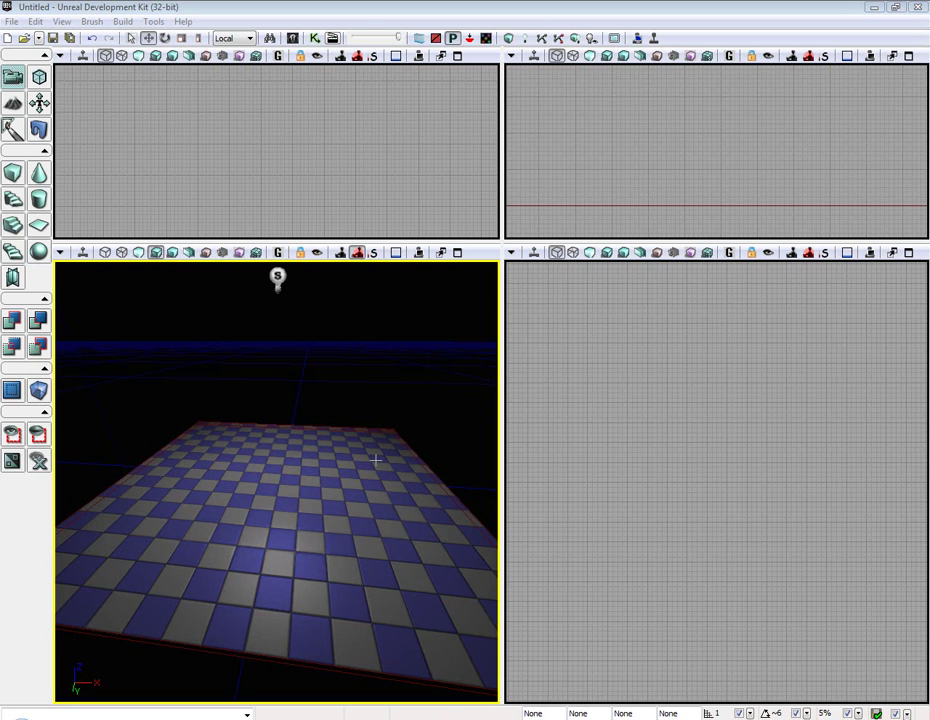
pyautogui.moveTo(368, 459); pyautogui.dragTo(340, 472)
pyautogui.moveTo(340, 472); pyautogui.dragTo(385, 476, button='right')
pyautogui.moveTo(420, 440); pyautogui.dragTo(368, 461, button='right')
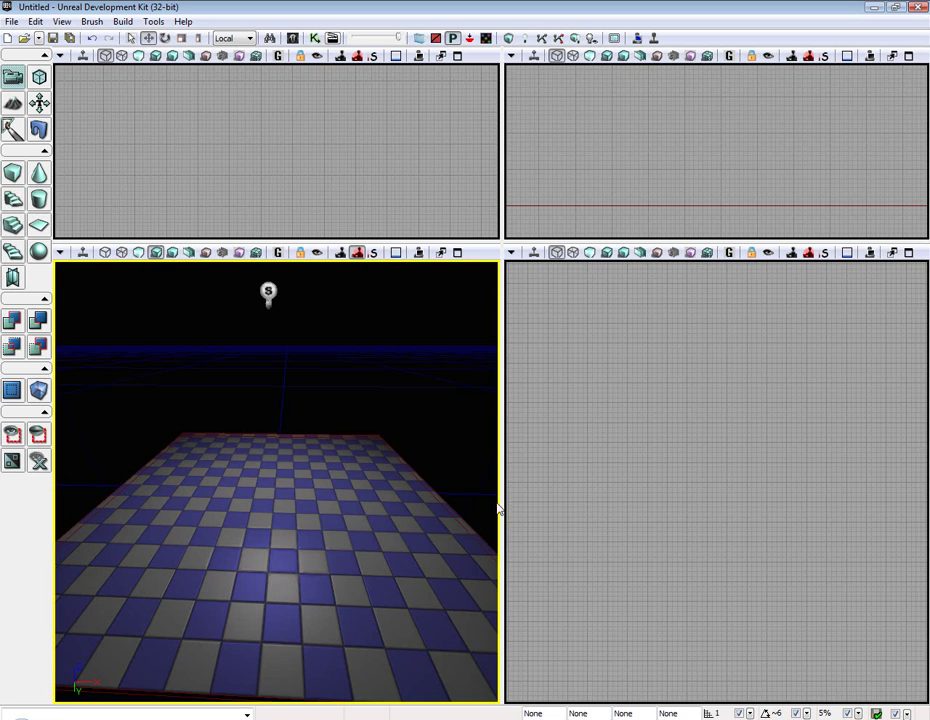
# Switch to Blender and delete the default cube
pyautogui.click(526, 717)
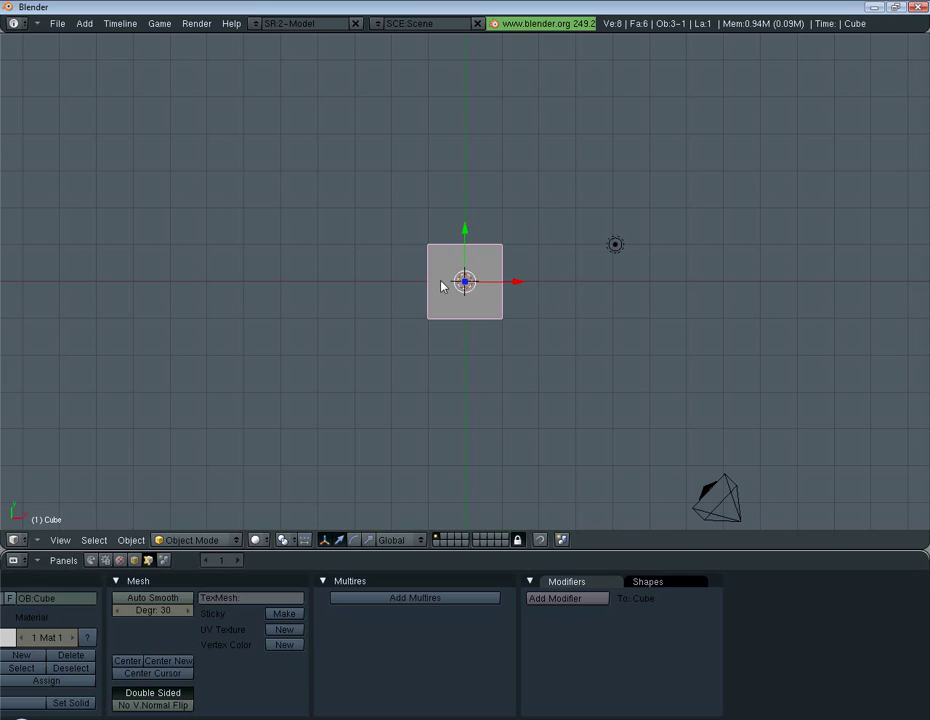
pyautogui.moveTo(511, 338); pyautogui.dragTo(379, 185, button='middle')
pyautogui.press('x')
pyautogui.click(475, 276)
# Add a UV sphere mesh with 32 segments and a radius of 1.00
pyautogui.press('space')
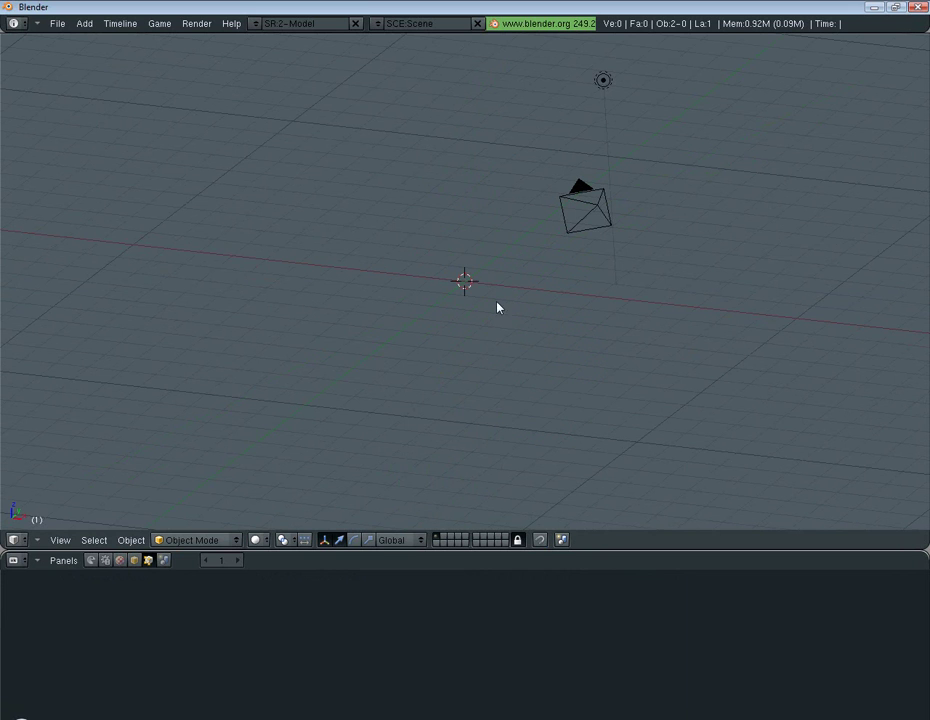
pyautogui.press('space')
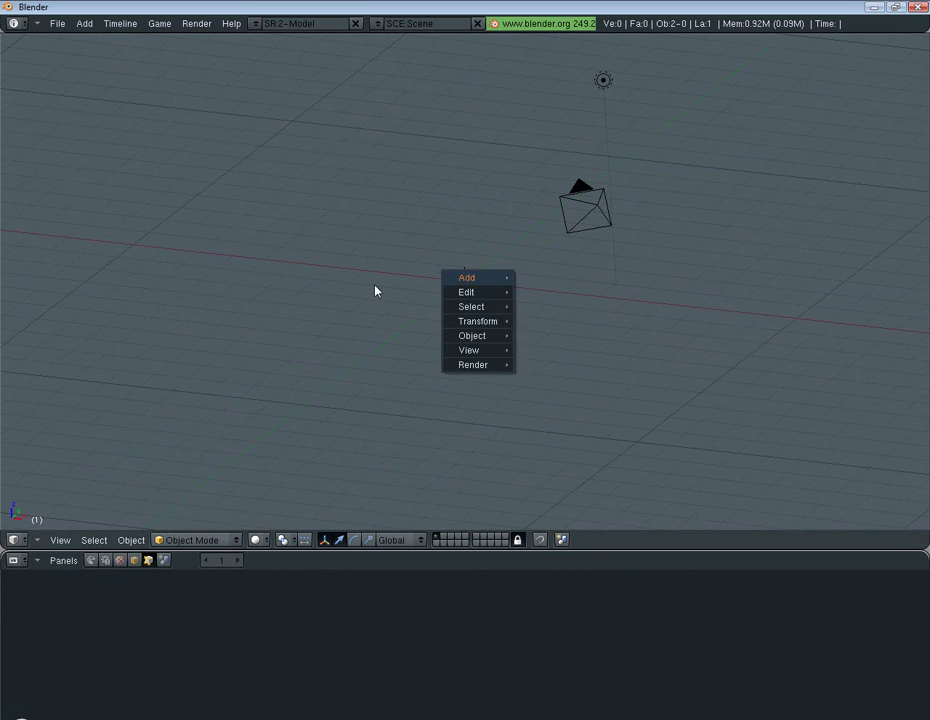
pyautogui.press('space')
pyautogui.moveTo(560, 280)
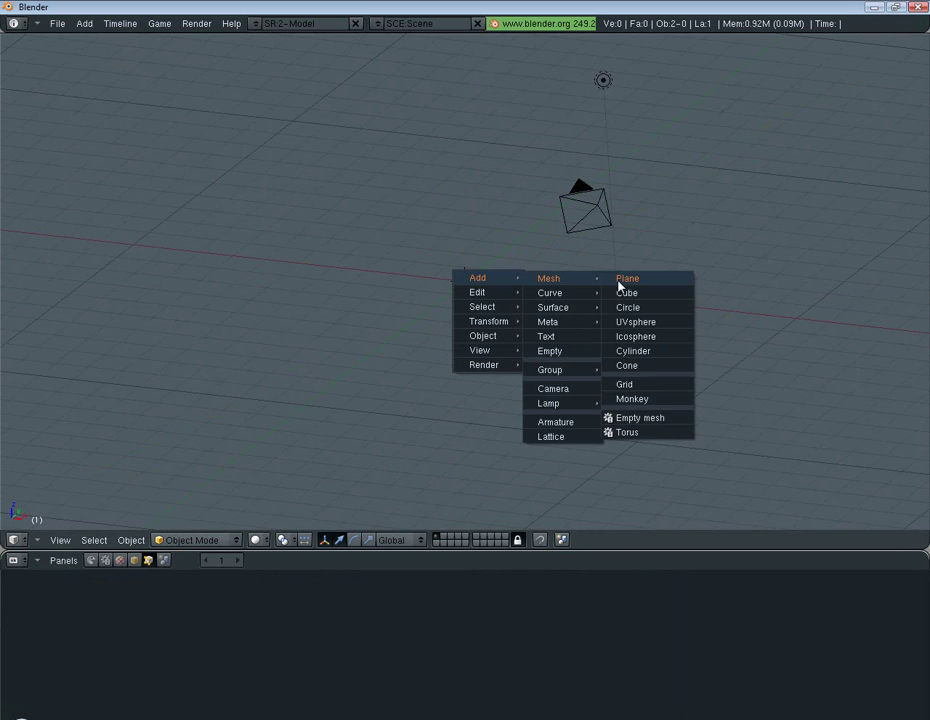
pyautogui.click(666, 326)
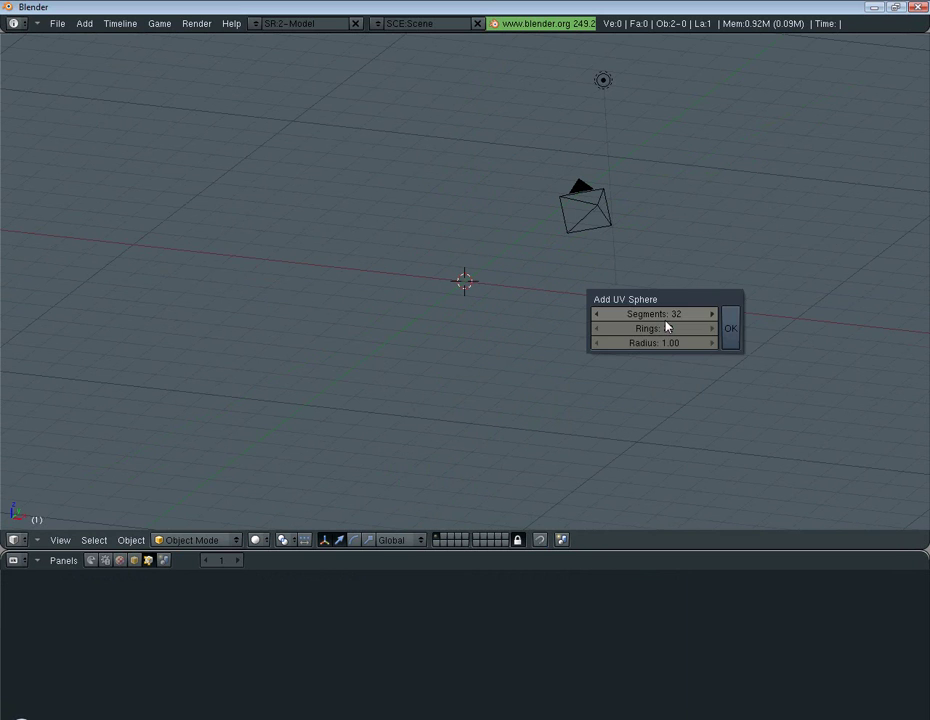
pyautogui.click(734, 325)
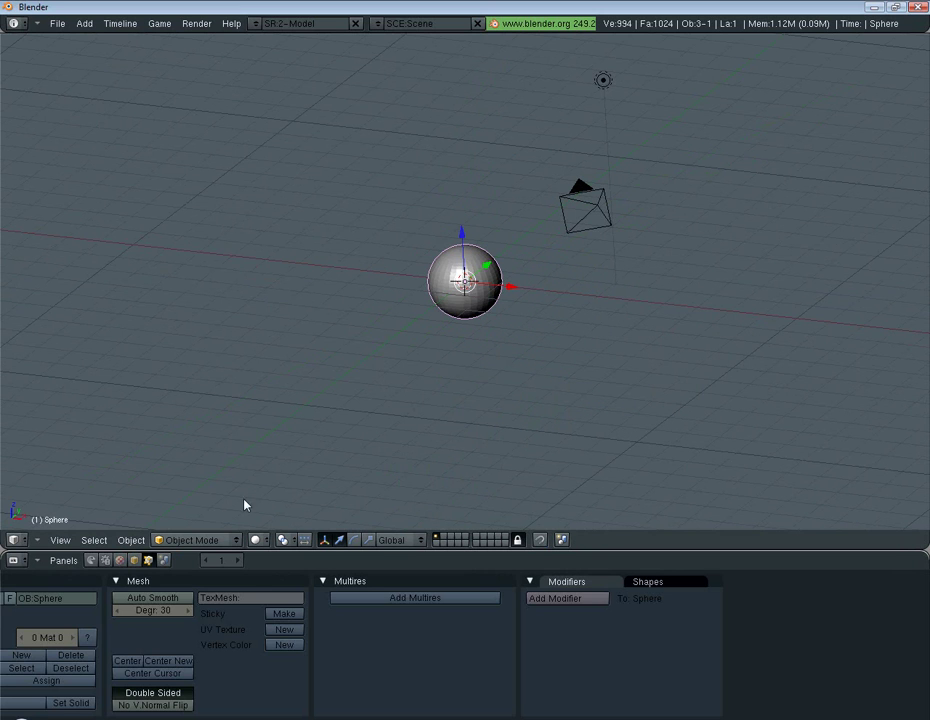
# Set the sphere to smooth shading and add a new material to it
pyautogui.moveTo(114, 691); pyautogui.dragTo(168, 684, button='middle')
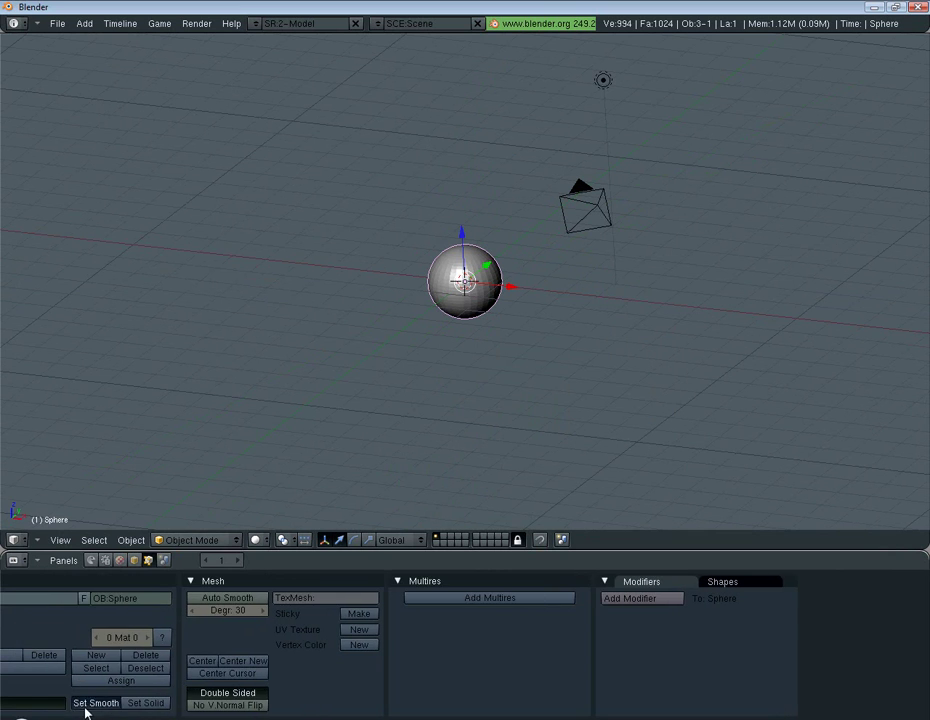
pyautogui.click(120, 560)
pyautogui.click(236, 610)
pyautogui.moveTo(490, 350); pyautogui.dragTo(438, 305, button='middle')
pyautogui.scroll(6, 465, 303)
pyautogui.scroll(-3, 479, 313)
pyautogui.scroll(-2, 575, 442)
pyautogui.rightClick(581, 549)
pyautogui.click(575, 545)
pyautogui.click(573, 540)
pyautogui.click(590, 541)
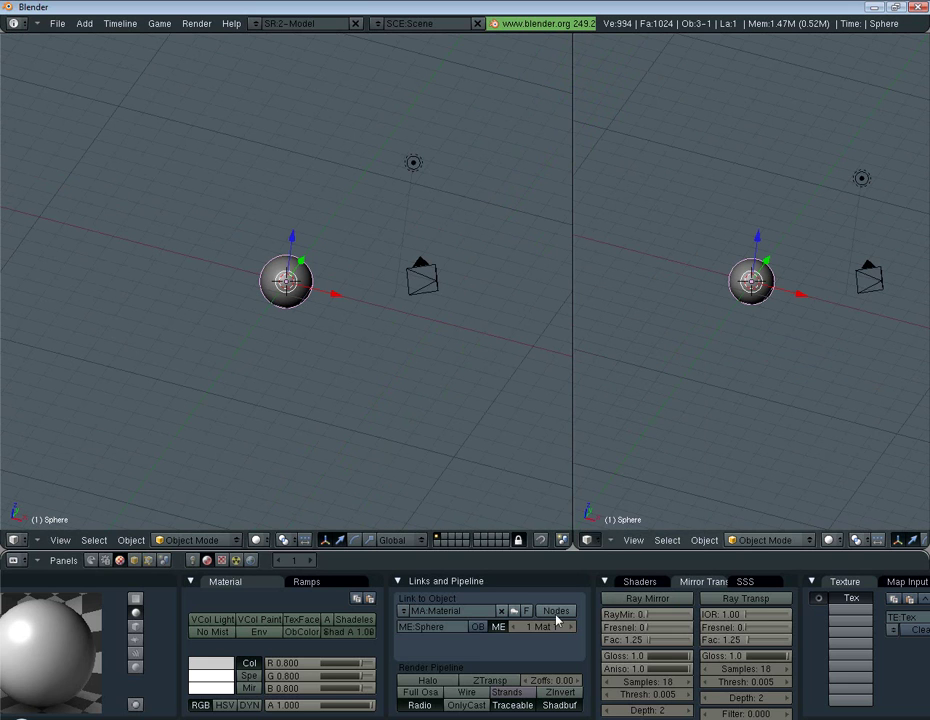
pyautogui.rightClick(572, 380)
pyautogui.click(556, 394)
pyautogui.click(778, 386)
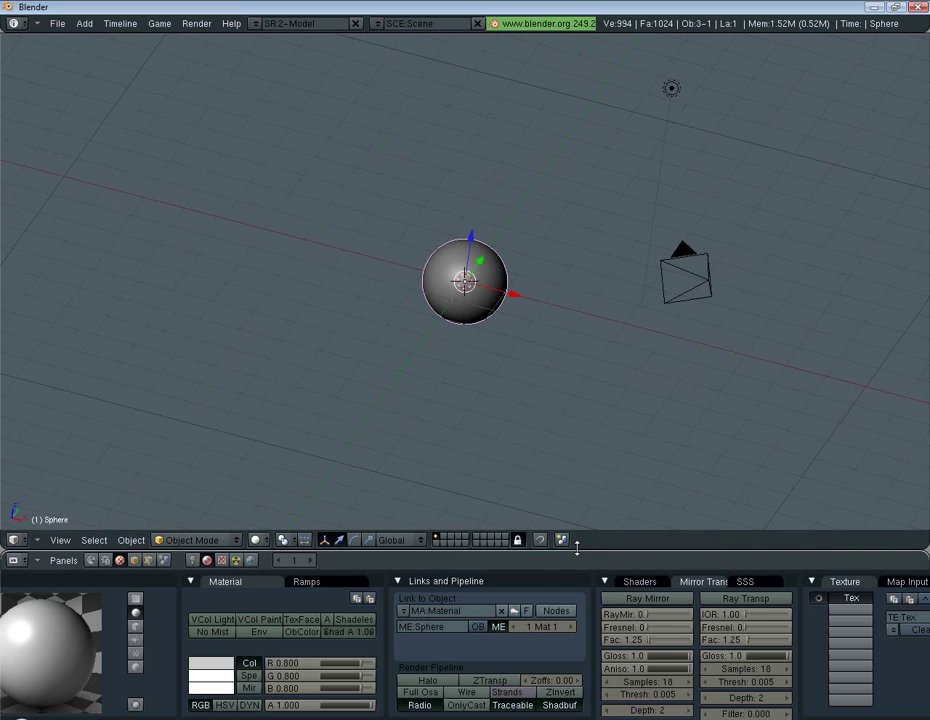
# Split the 3D view side by side and switch the new, narrower area to the Text Editor
pyautogui.rightClick(577, 547)
pyautogui.click(559, 535)
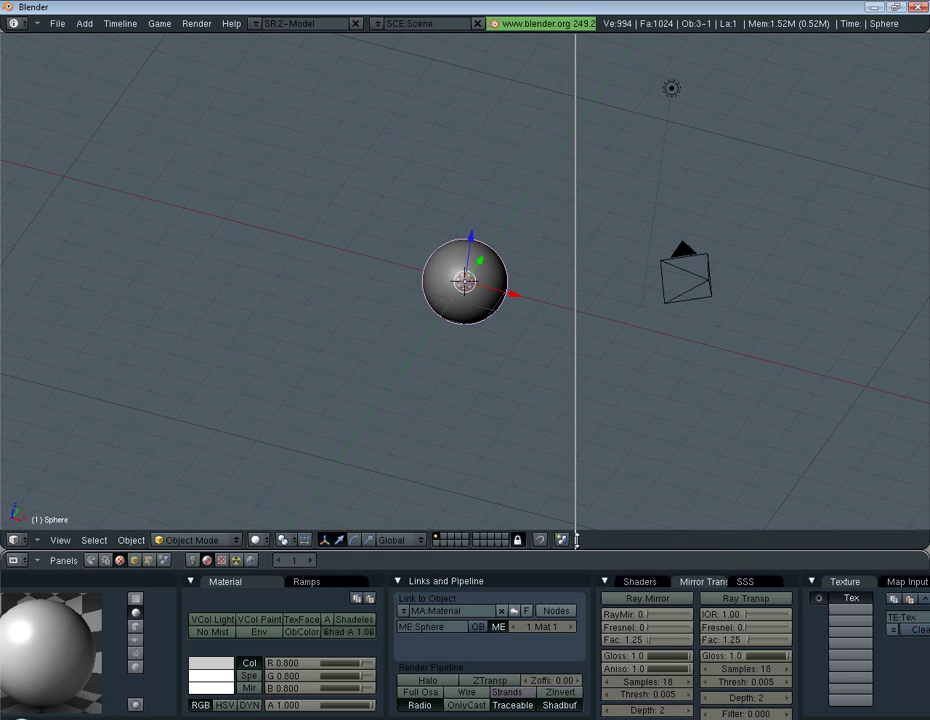
pyautogui.click(572, 544)
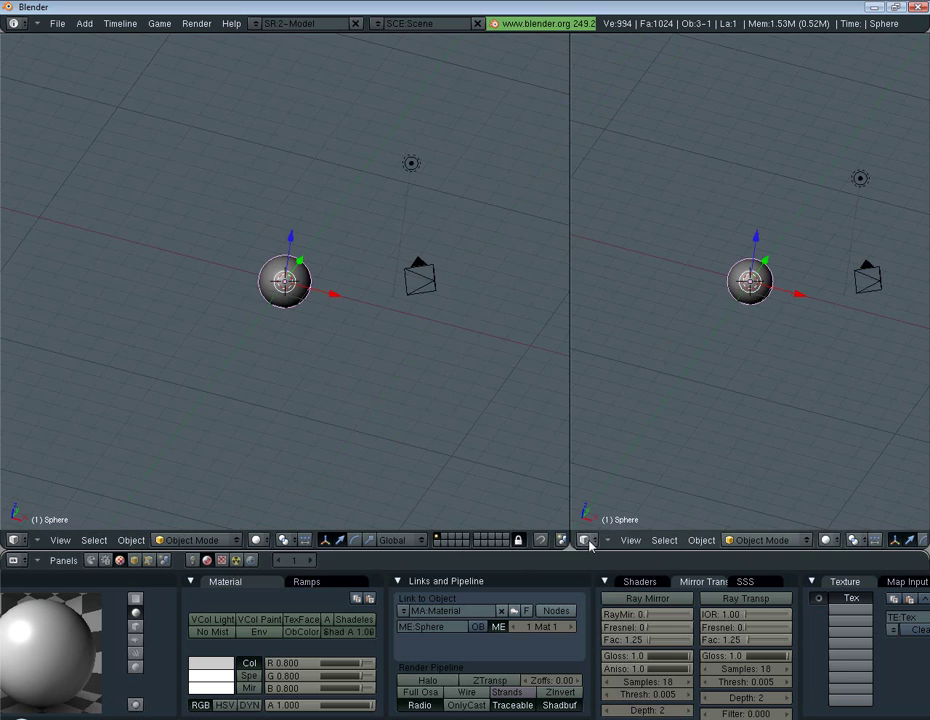
pyautogui.moveTo(570, 415); pyautogui.dragTo(516, 420)
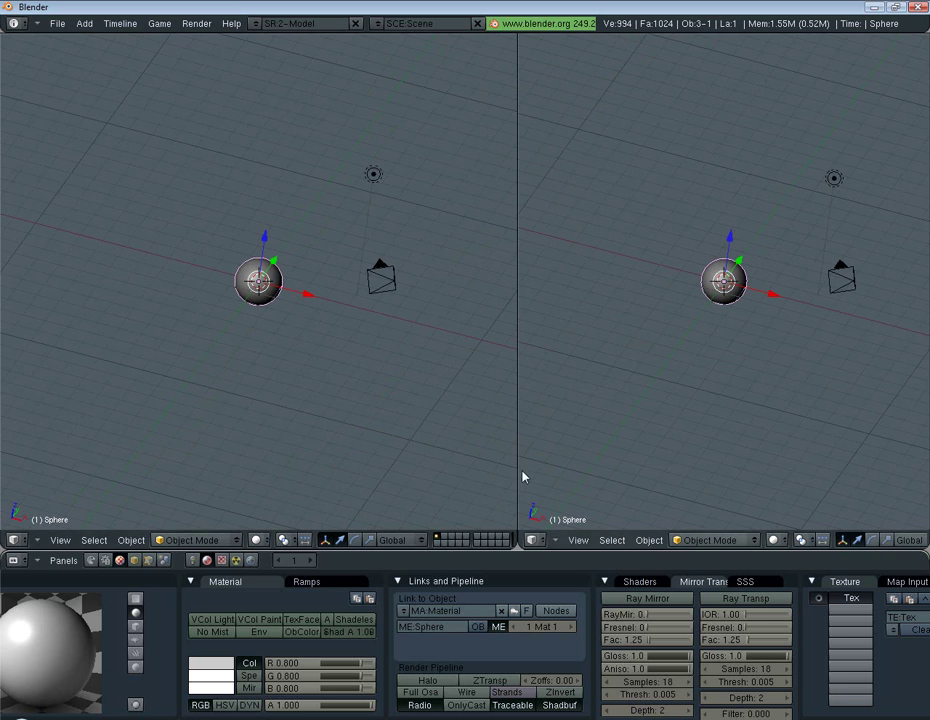
pyautogui.moveTo(518, 473); pyautogui.dragTo(582, 473)
pyautogui.click(607, 545)
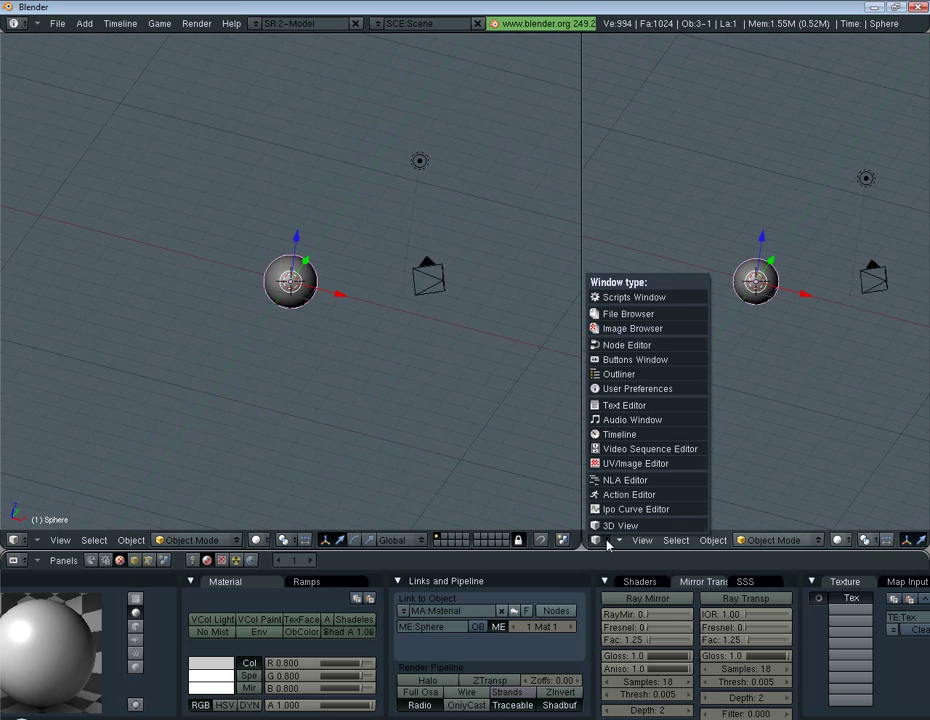
pyautogui.click(646, 405)
# Open the script goofosASE-2.44v0.6.10b_9sept07.py from the Desktop in the Text Editor
pyautogui.click(644, 541)
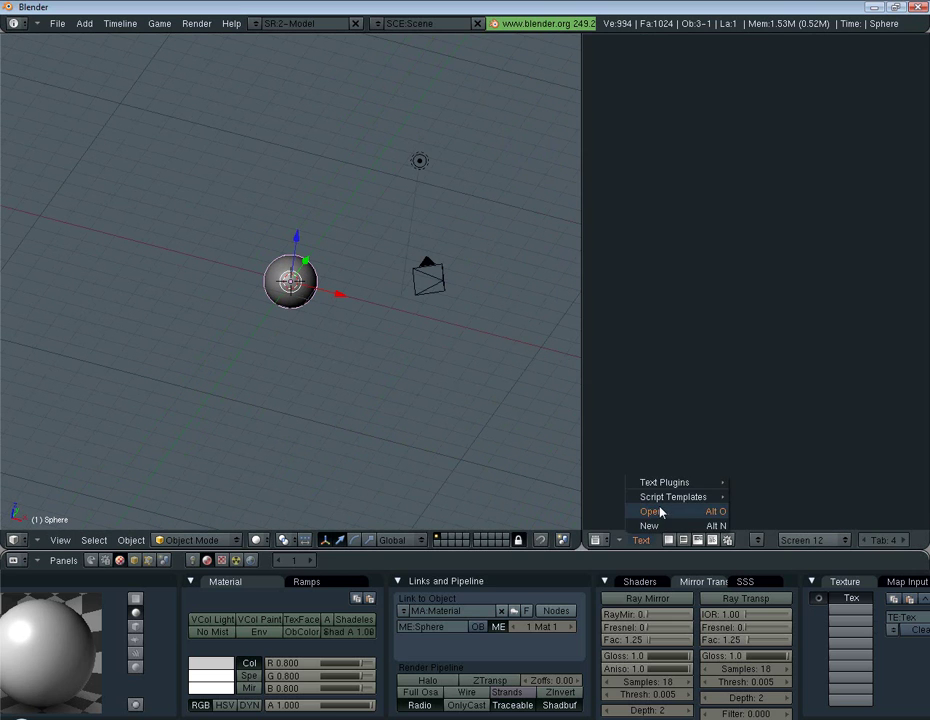
pyautogui.click(655, 511)
pyautogui.click(600, 70)
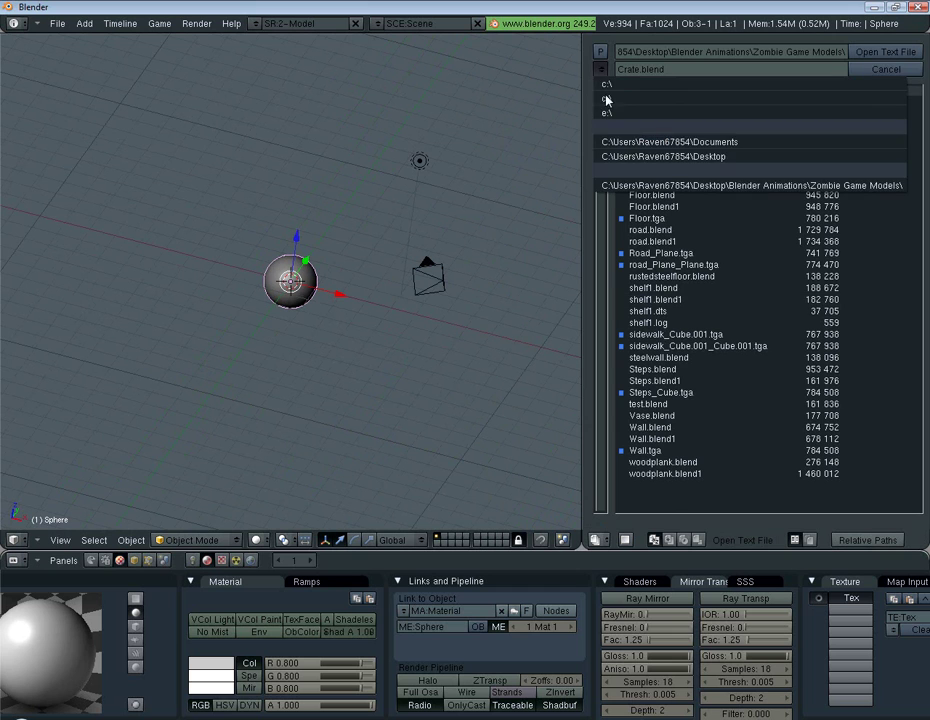
pyautogui.click(670, 152)
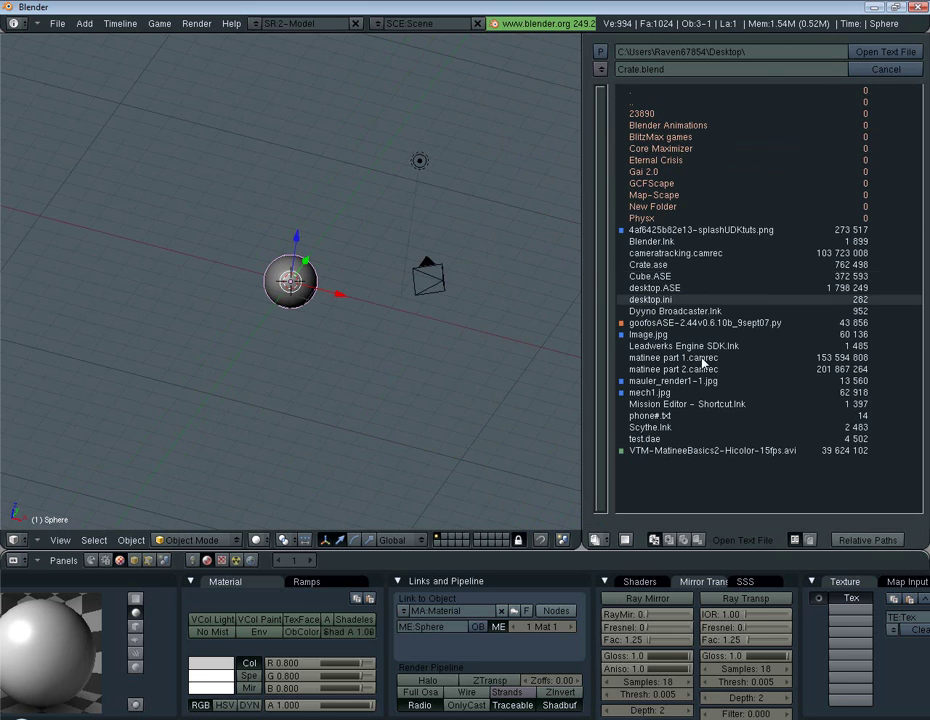
pyautogui.click(637, 323)
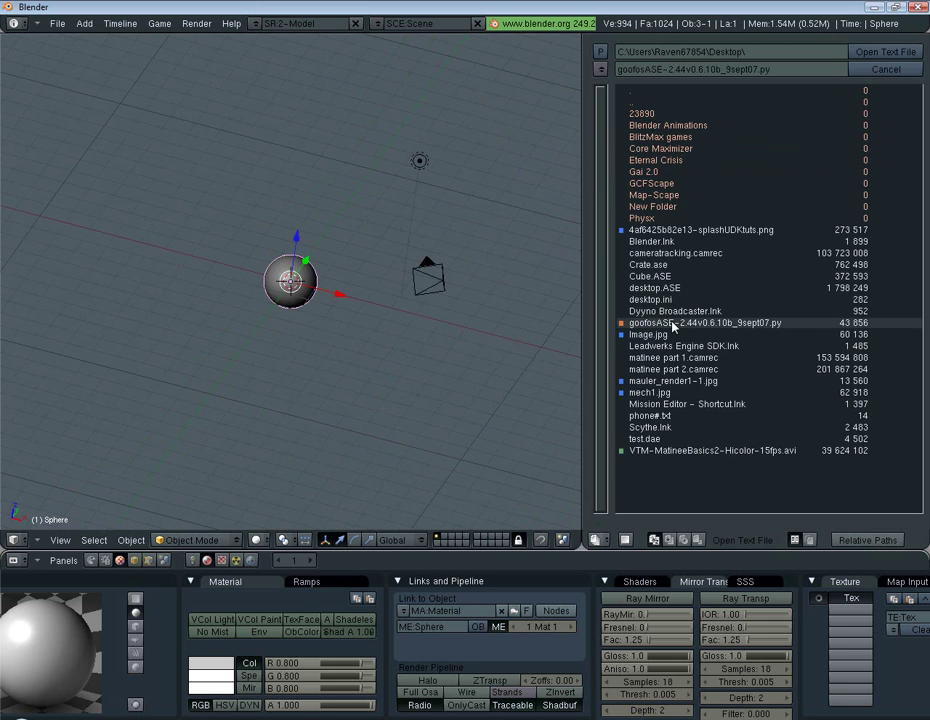
pyautogui.click(885, 51)
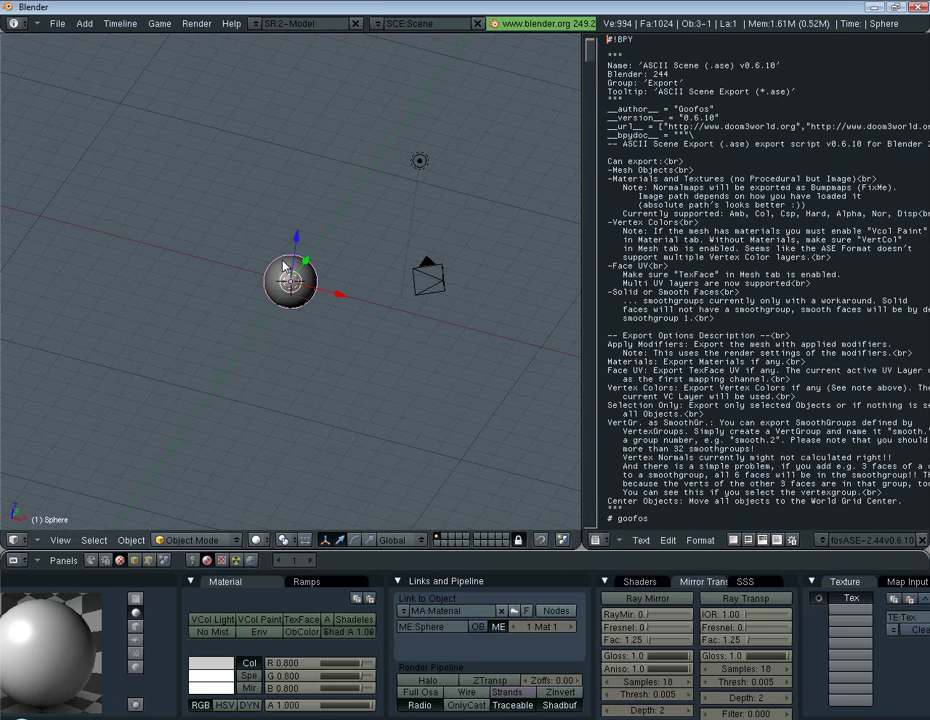
# Scale the sphere uniformly by a factor of 20
pyautogui.write('s')
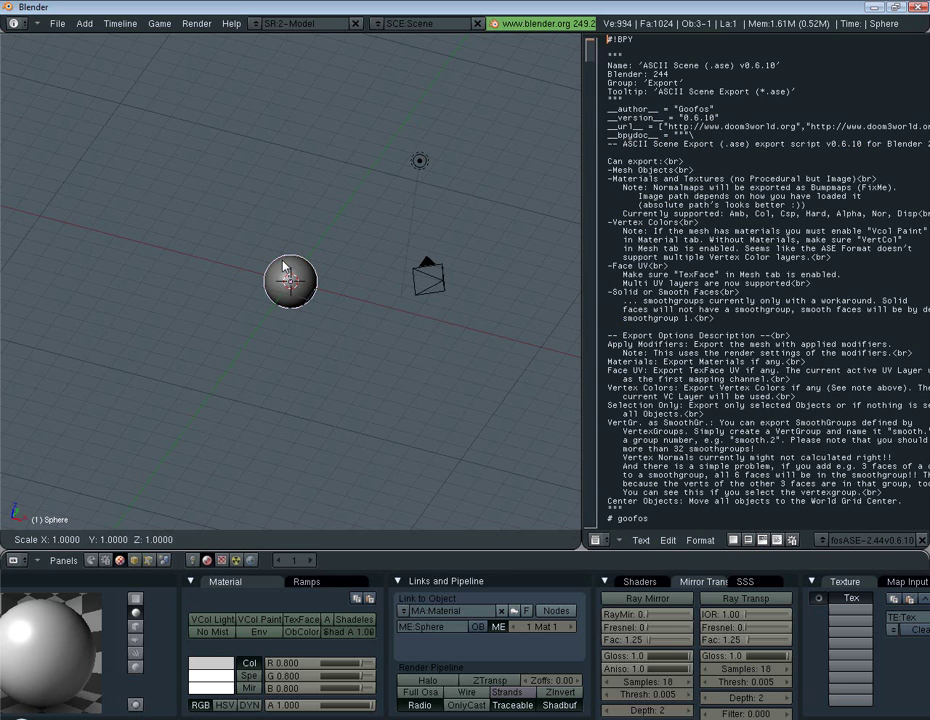
pyautogui.write('20')
pyautogui.press('Return')
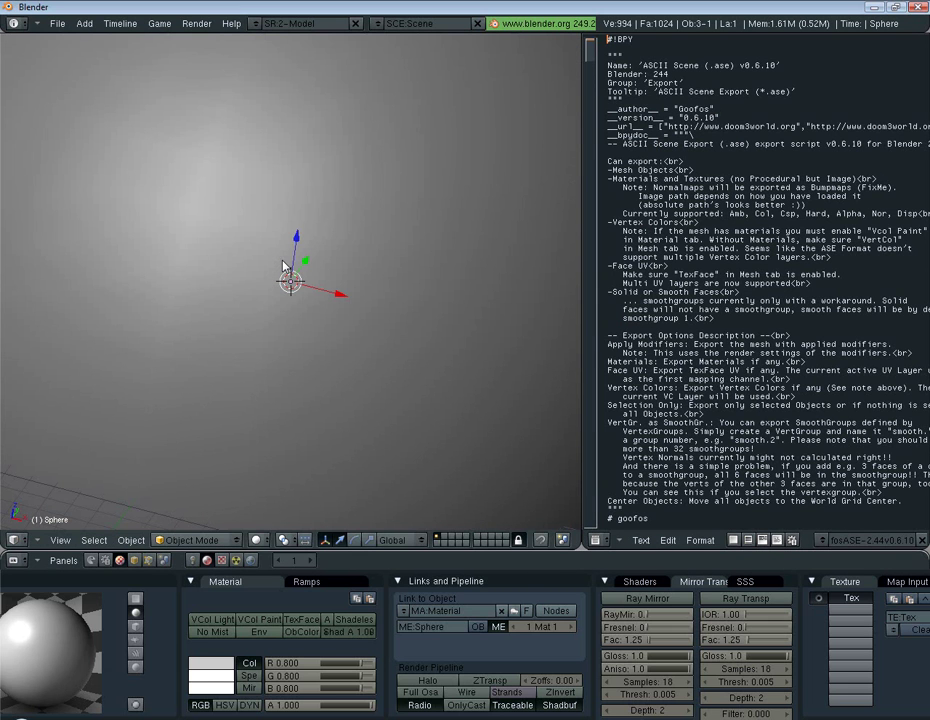
pyautogui.scroll(-4, 432, 365)
pyautogui.moveTo(432, 365)
pyautogui.mouseDown(button='middle')
pyautogui.moveTo(416, 374)
pyautogui.moveTo(395, 364)
pyautogui.moveTo(293, 364)
pyautogui.moveTo(416, 362)
pyautogui.mouseUp(button='middle')
pyautogui.click(466, 410)
pyautogui.click(229, 224)
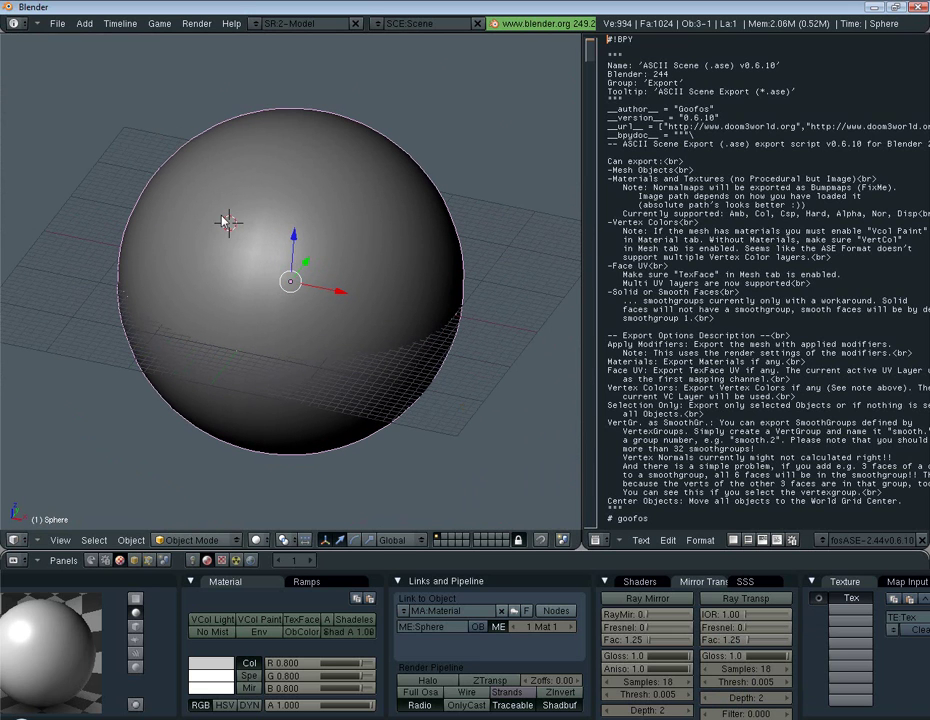
# Run the loaded Python export script and choose the Desktop as the export folder
pyautogui.click(641, 540)
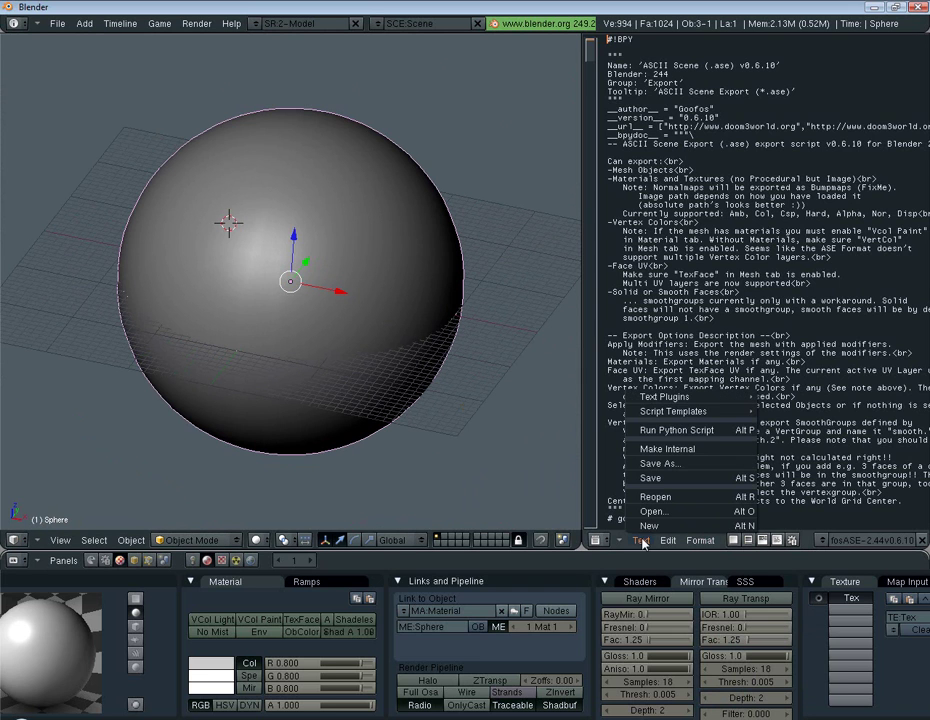
pyautogui.click(677, 430)
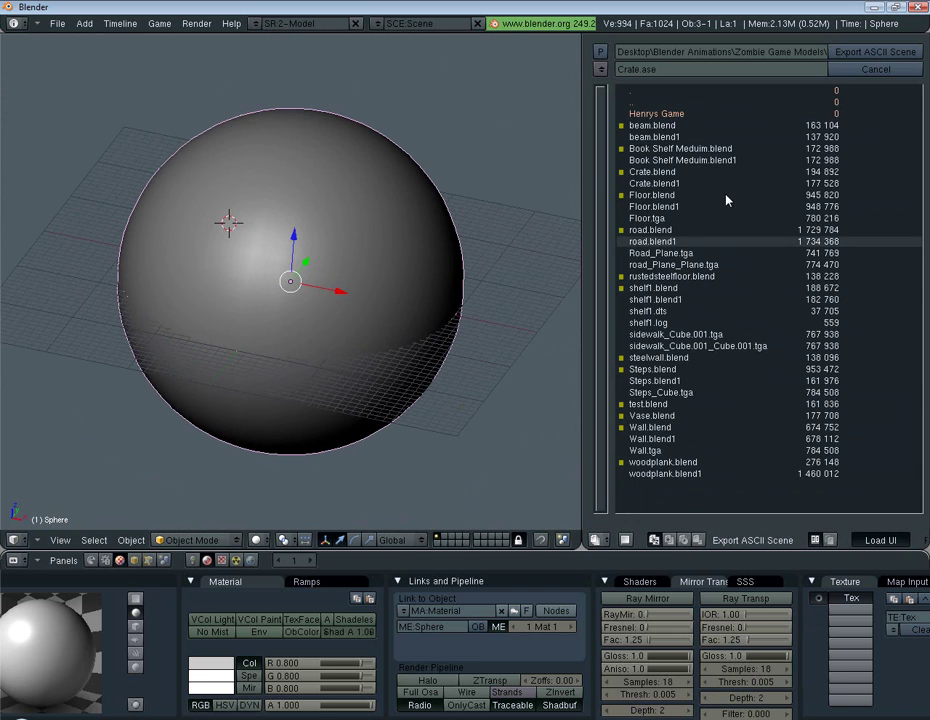
pyautogui.click(600, 69)
pyautogui.click(650, 154)
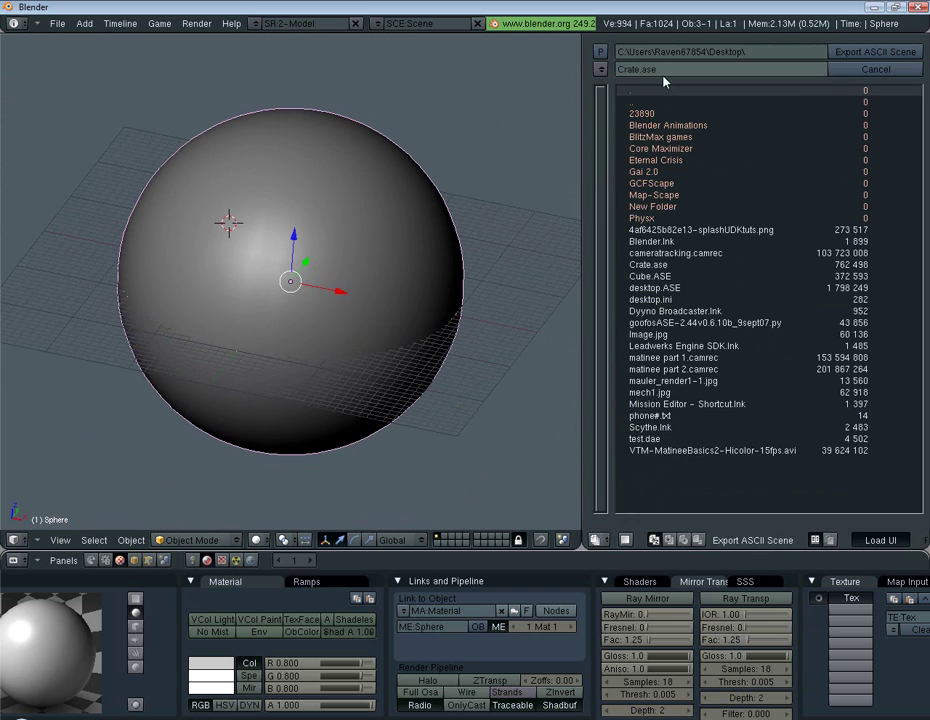
# Name the export file Sphere.ase and export the ASCII scene with the preset export options
pyautogui.write('SPher')
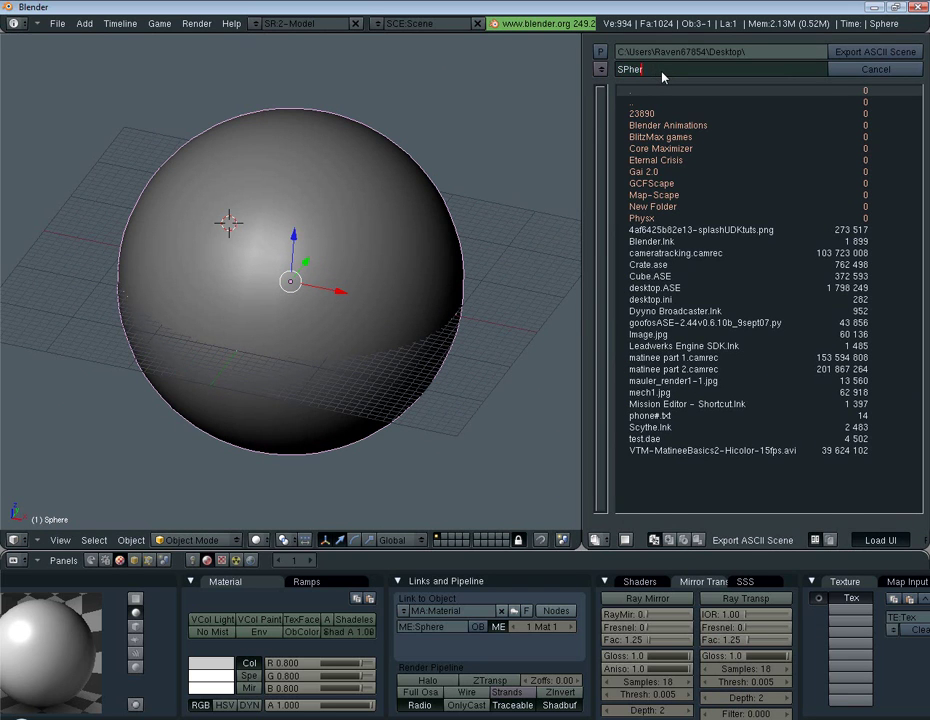
pyautogui.press('BackSpace')
pyautogui.press('BackSpace')
pyautogui.press('BackSpace')
pyautogui.write('pher')
pyautogui.click(866, 55)
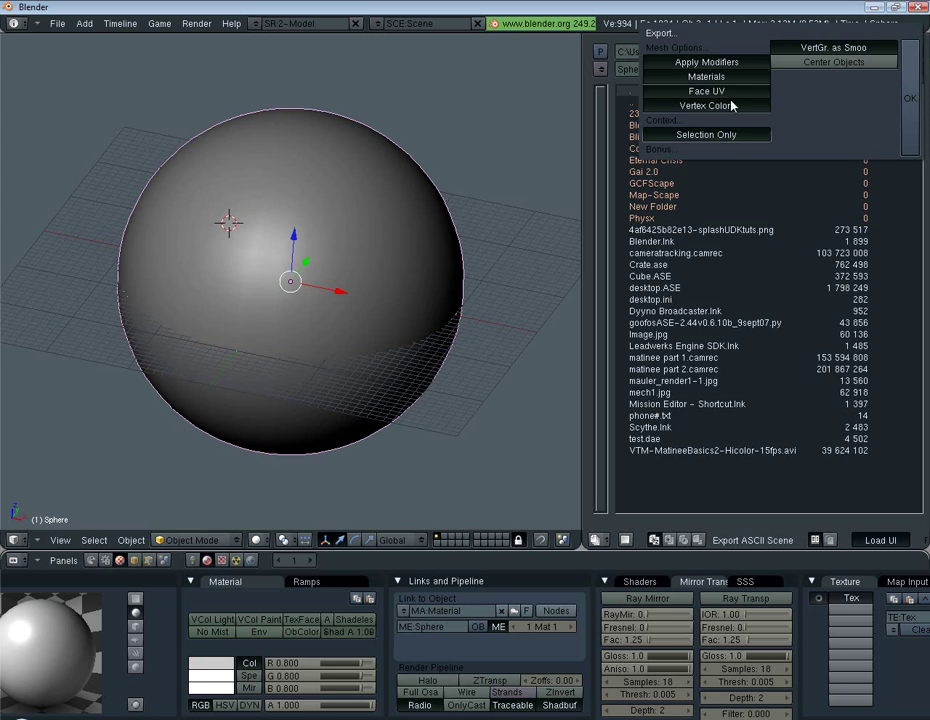
pyautogui.click(910, 99)
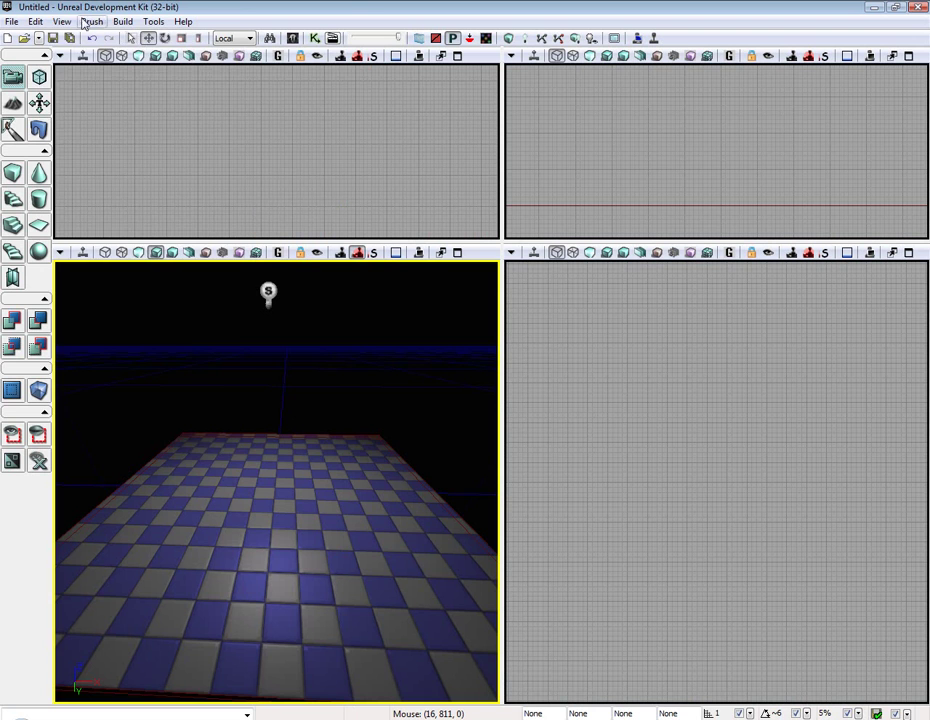
pyautogui.click(61, 21)
pyautogui.moveTo(150, 38)
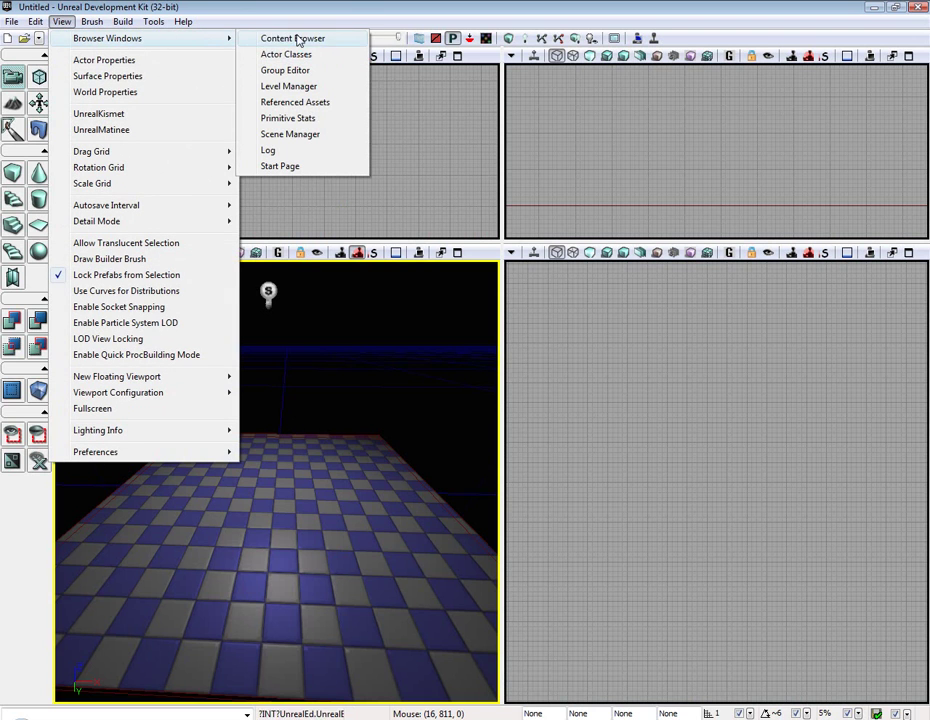
pyautogui.click(297, 40)
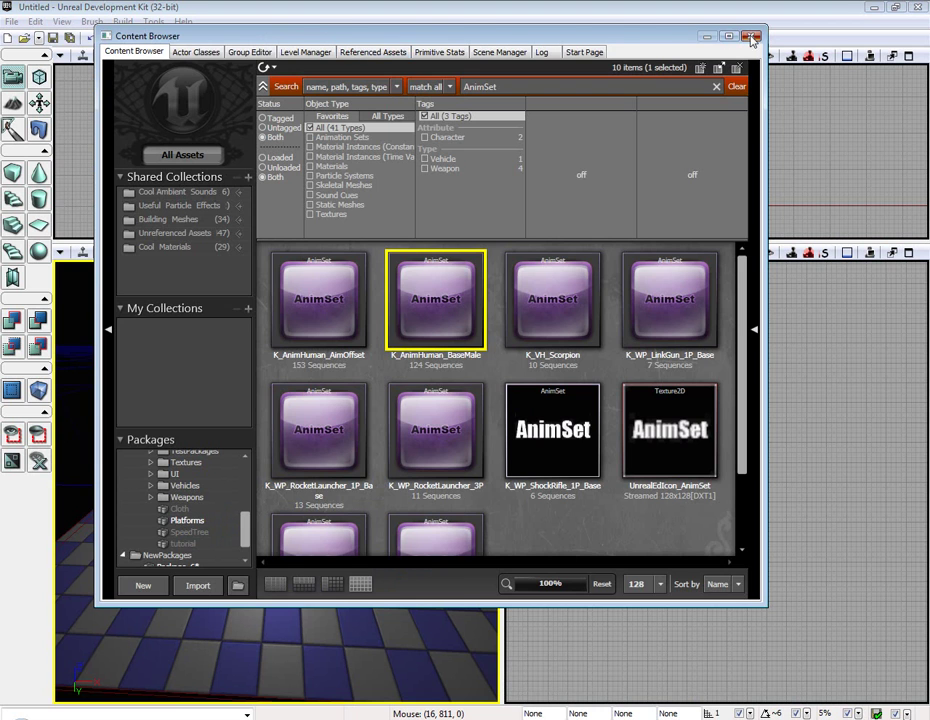
pyautogui.click(748, 40)
# Open the Content Browser, clear its AnimSet search and move the window off the perspective viewport
pyautogui.click(58, 21)
pyautogui.moveTo(82, 41)
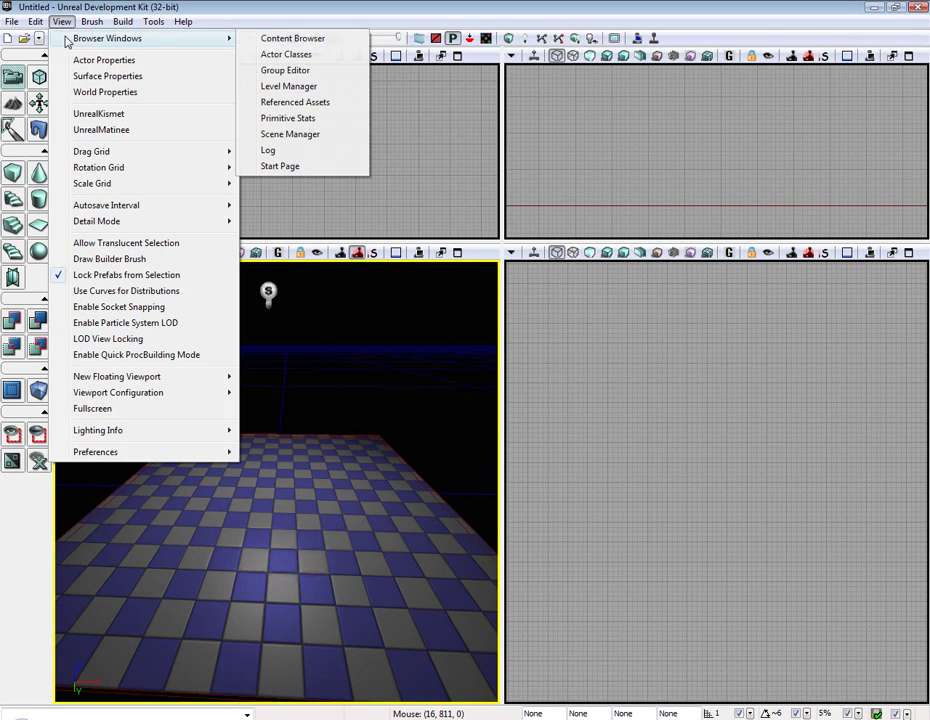
pyautogui.click(326, 39)
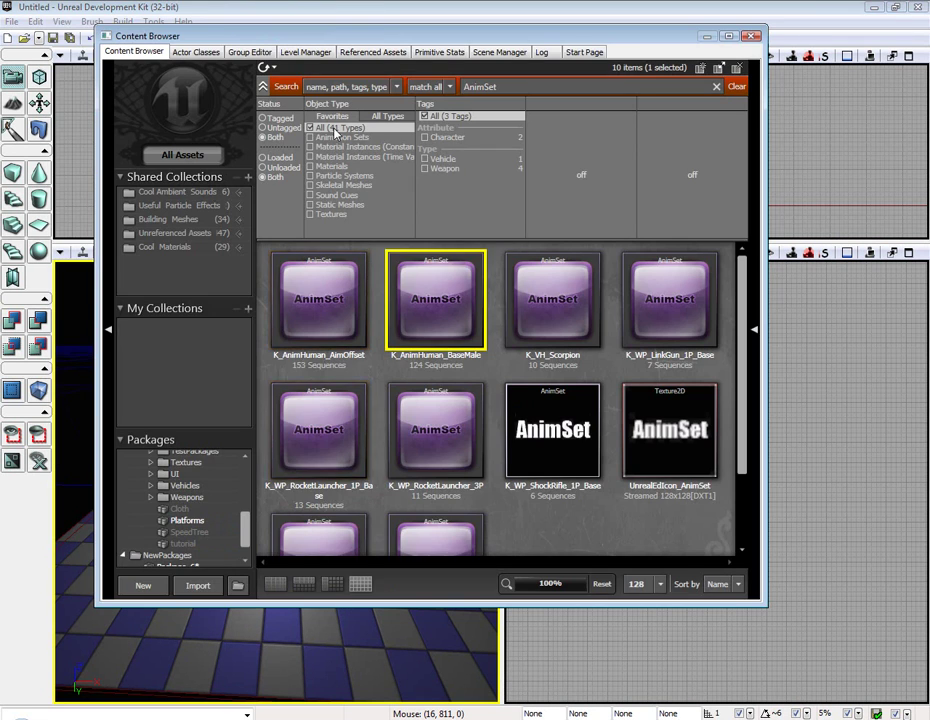
pyautogui.click(737, 86)
pyautogui.moveTo(463, 37); pyautogui.dragTo(724, 35)
pyautogui.moveTo(506, 35); pyautogui.dragTo(544, 9)
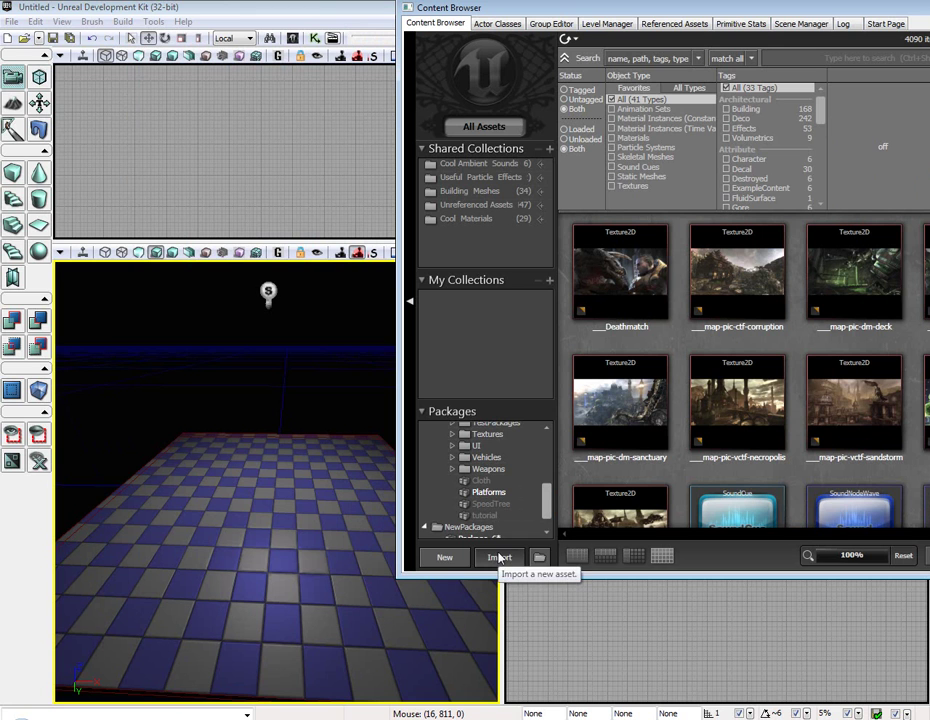
# Import Sphere.ase from the Desktop as a static mesh named Sphere into a new package named Blender
pyautogui.click(499, 557)
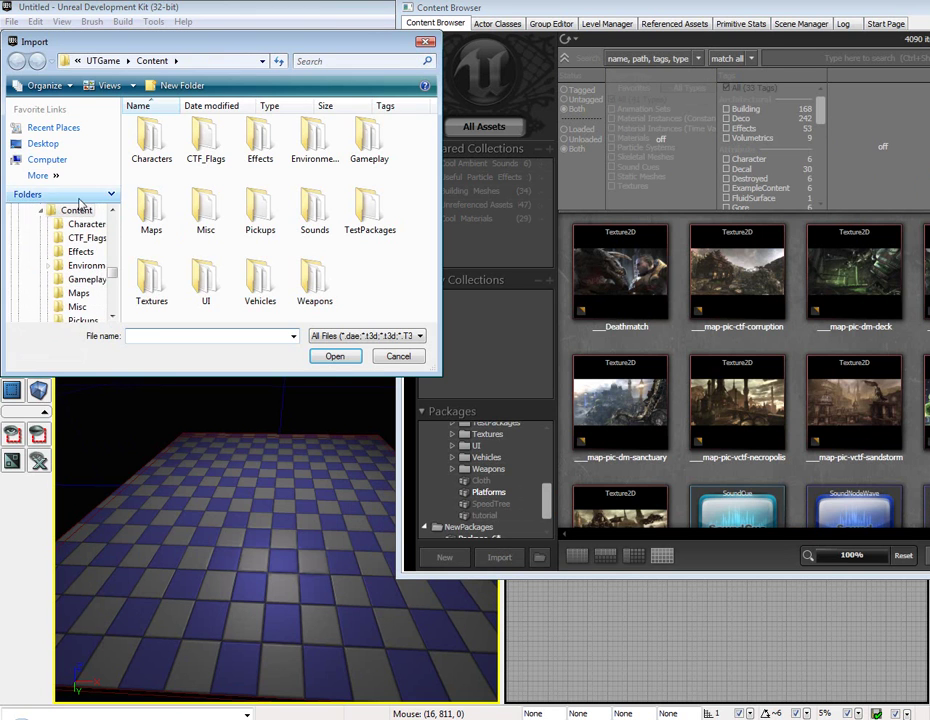
pyautogui.click(45, 144)
pyautogui.scroll(-5, 345, 255)
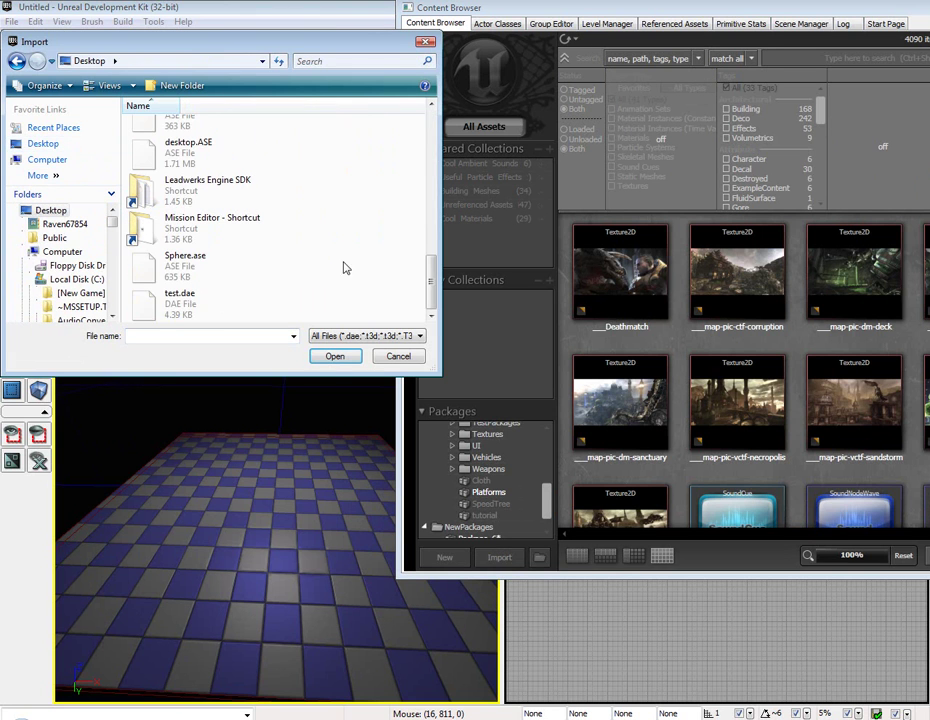
pyautogui.click(193, 268)
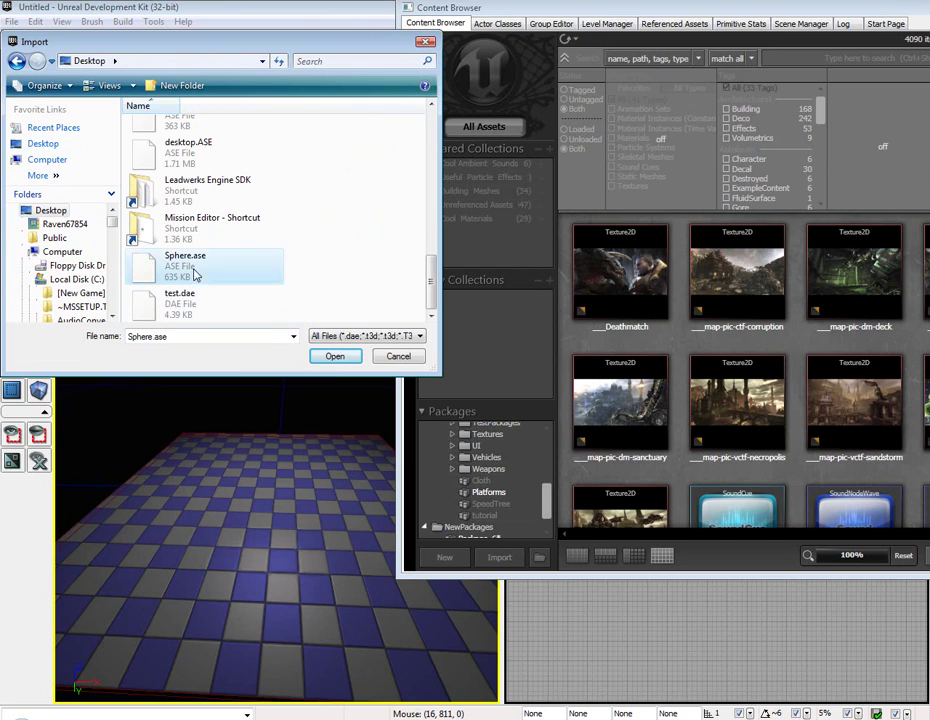
pyautogui.click(335, 357)
pyautogui.doubleClick(528, 312)
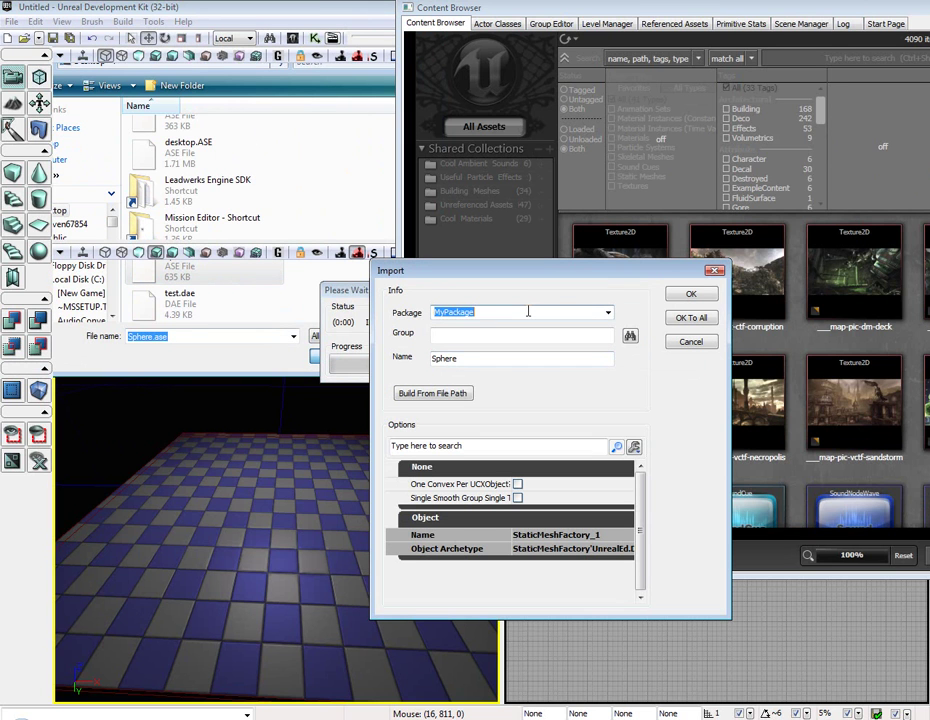
pyautogui.write('Blender')
pyautogui.click(691, 296)
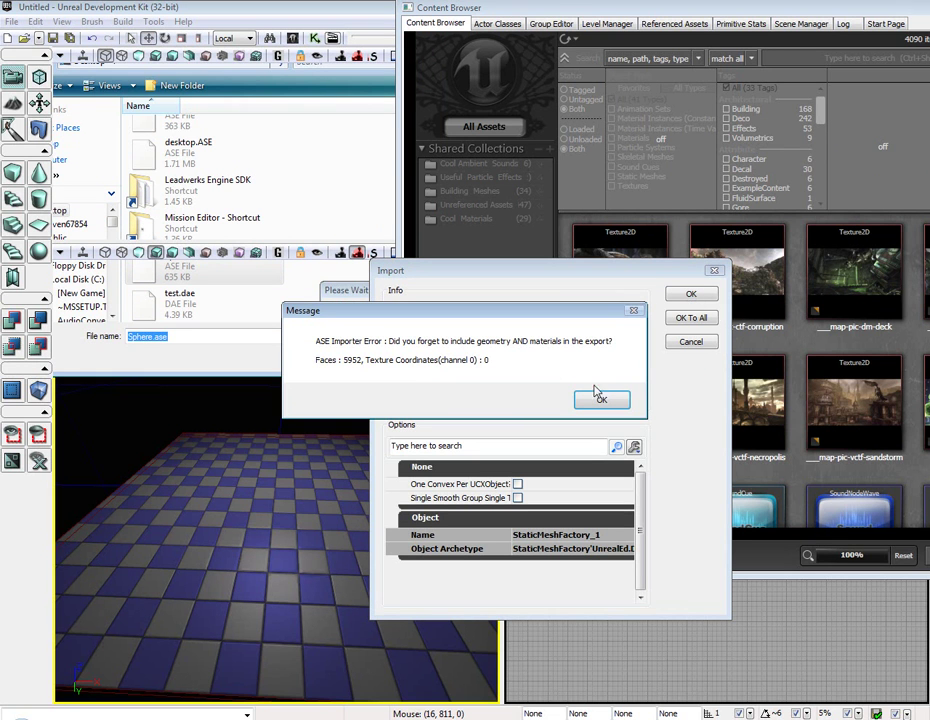
pyautogui.click(621, 406)
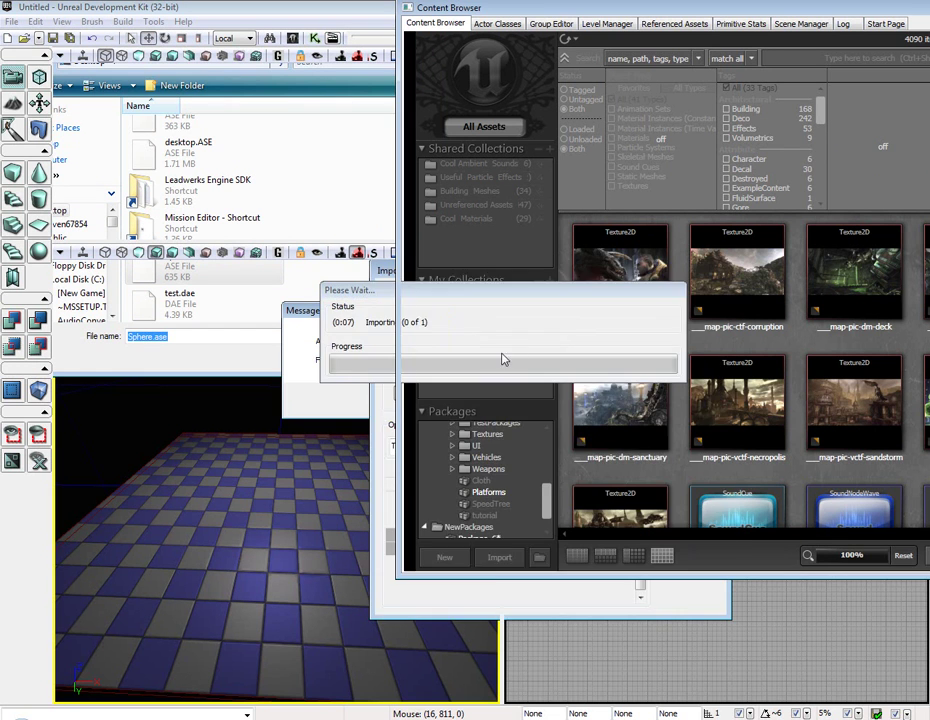
# Delete the imported Sphere static mesh from the Blender package
pyautogui.moveTo(665, 279)
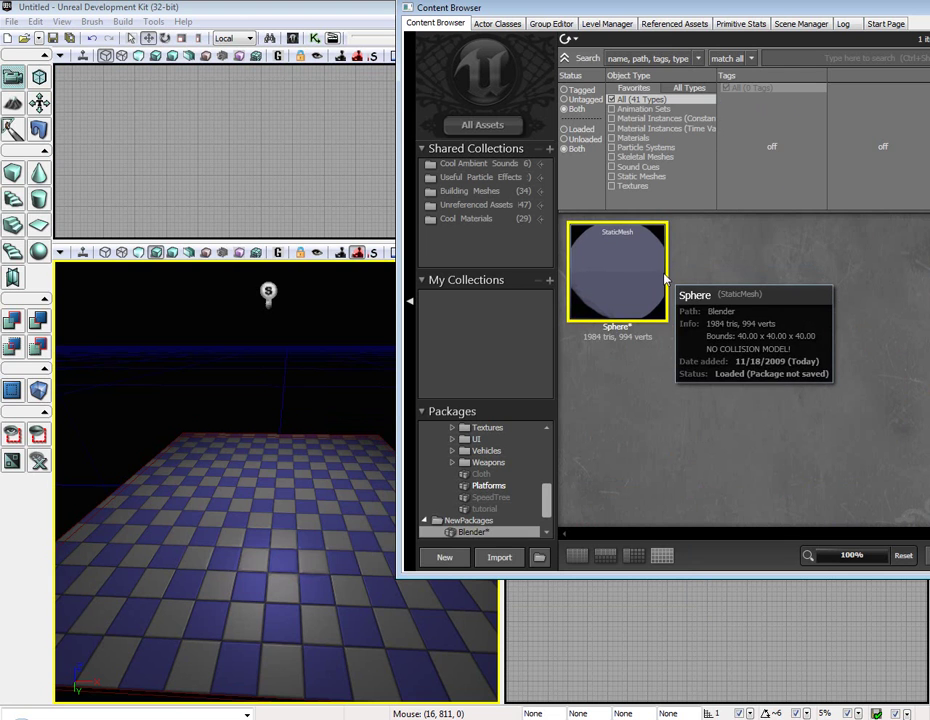
pyautogui.rightClick(647, 279)
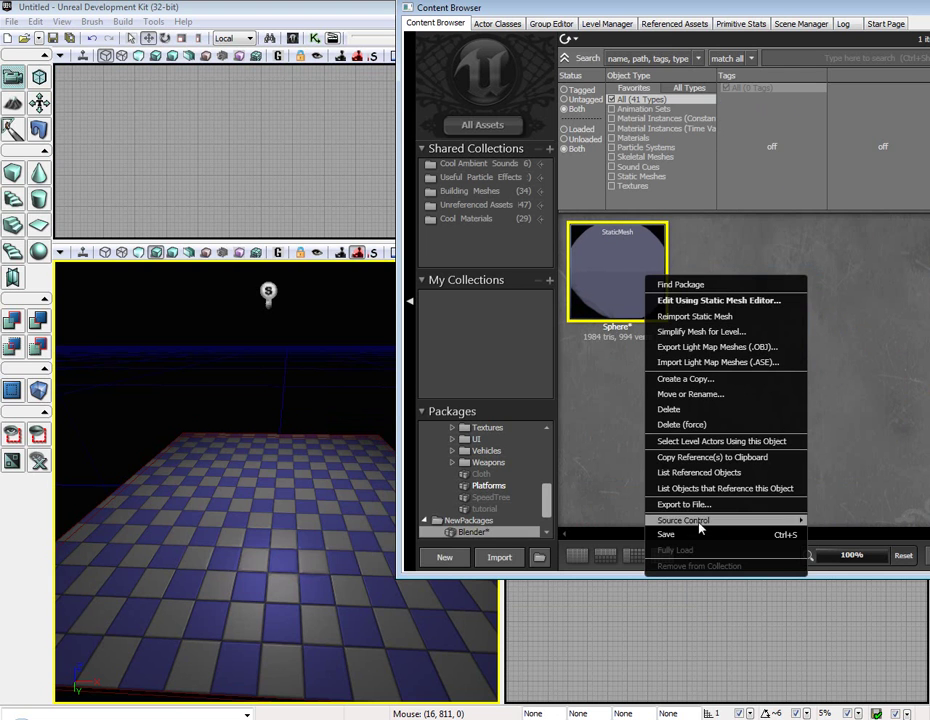
pyautogui.click(706, 416)
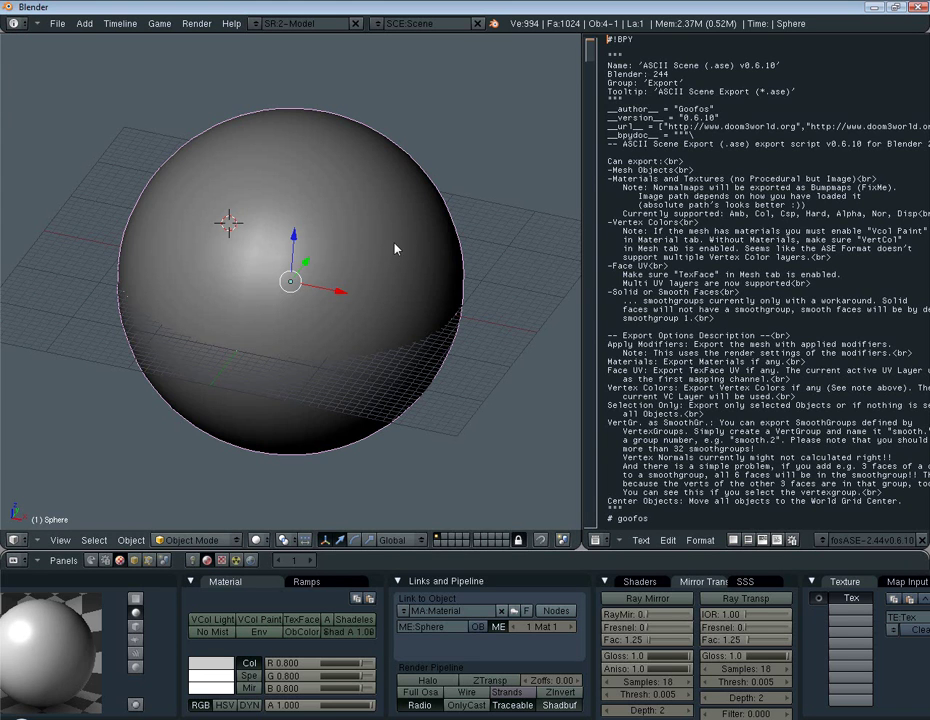
# Switch to Blender and UV-unwrap the whole sphere mesh with Unwrap (smart projections), keeping the preset options
pyautogui.press('Tab')
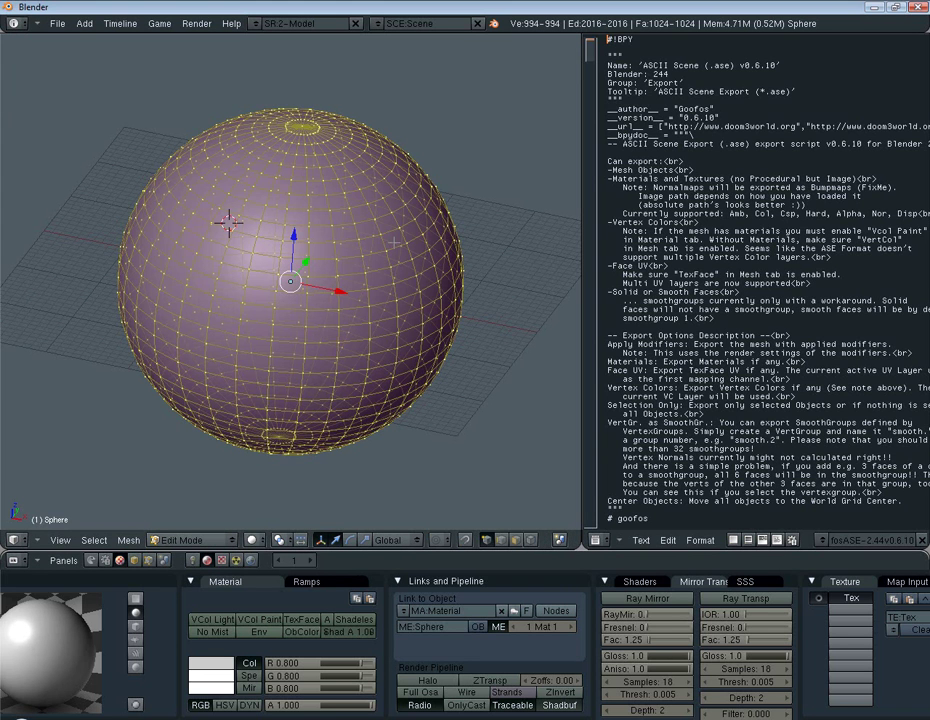
pyautogui.press('u')
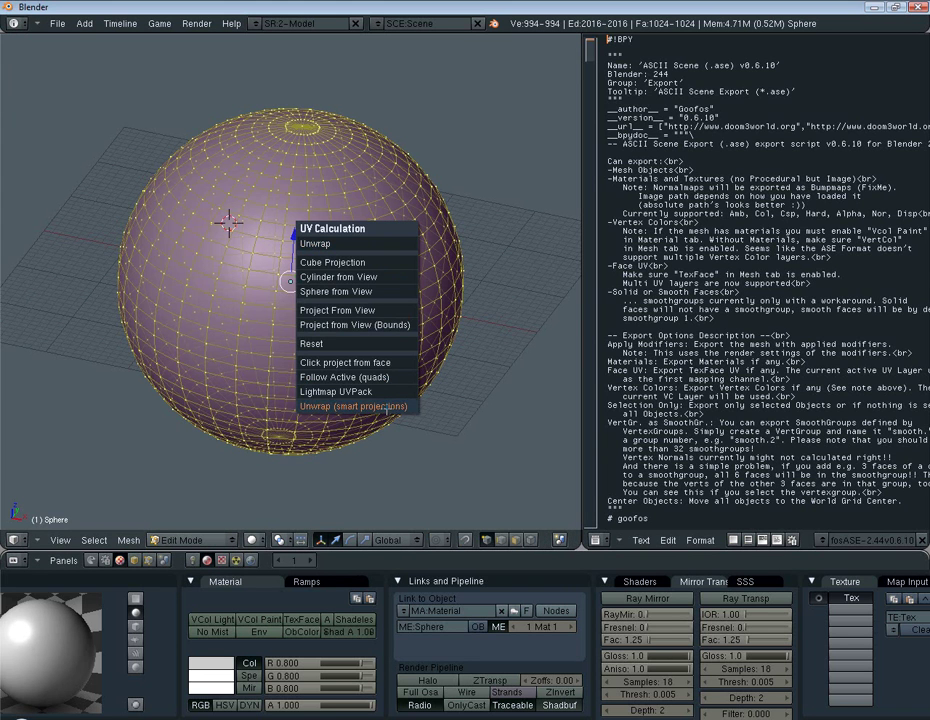
pyautogui.press('Return')
pyautogui.click(517, 410)
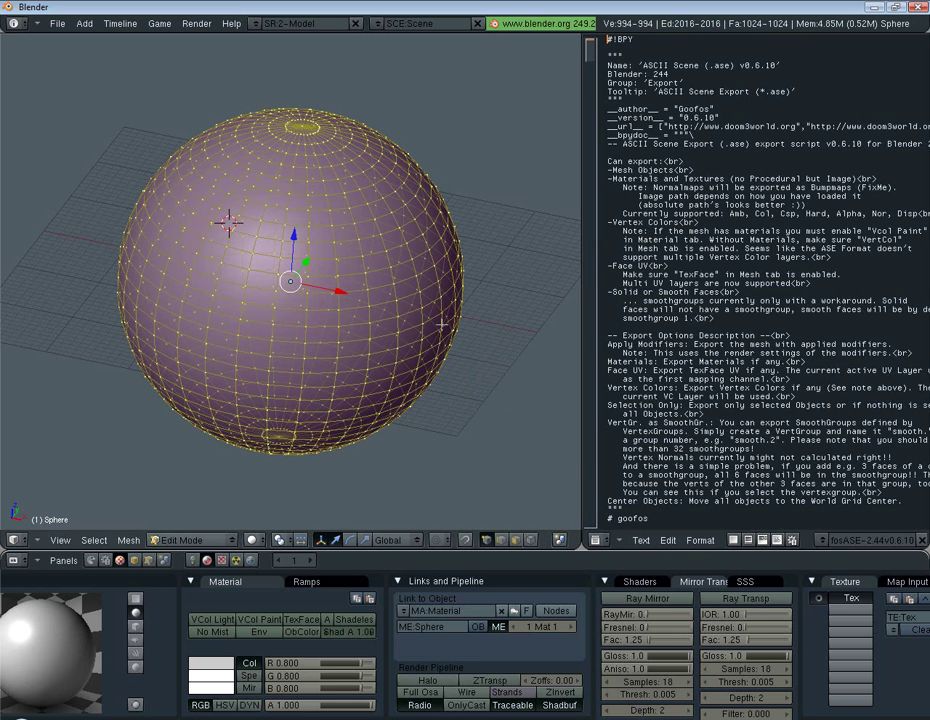
pyautogui.press('Tab')
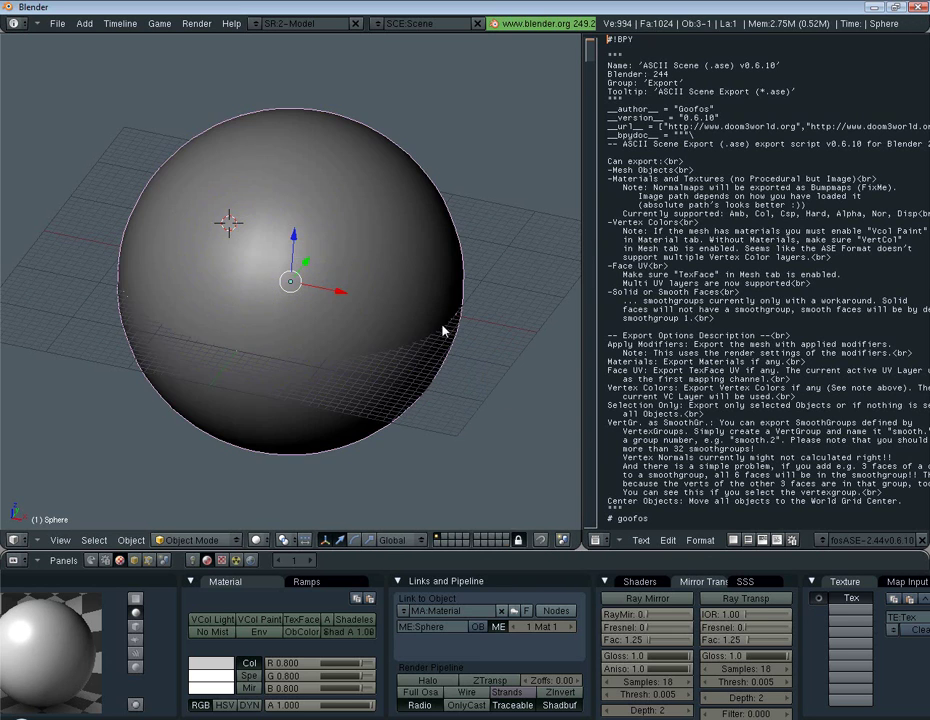
# Run the Python export script again and export the unwrapped sphere over Sphere.ase on the Desktop with the preset options
pyautogui.click(640, 540)
pyautogui.click(672, 430)
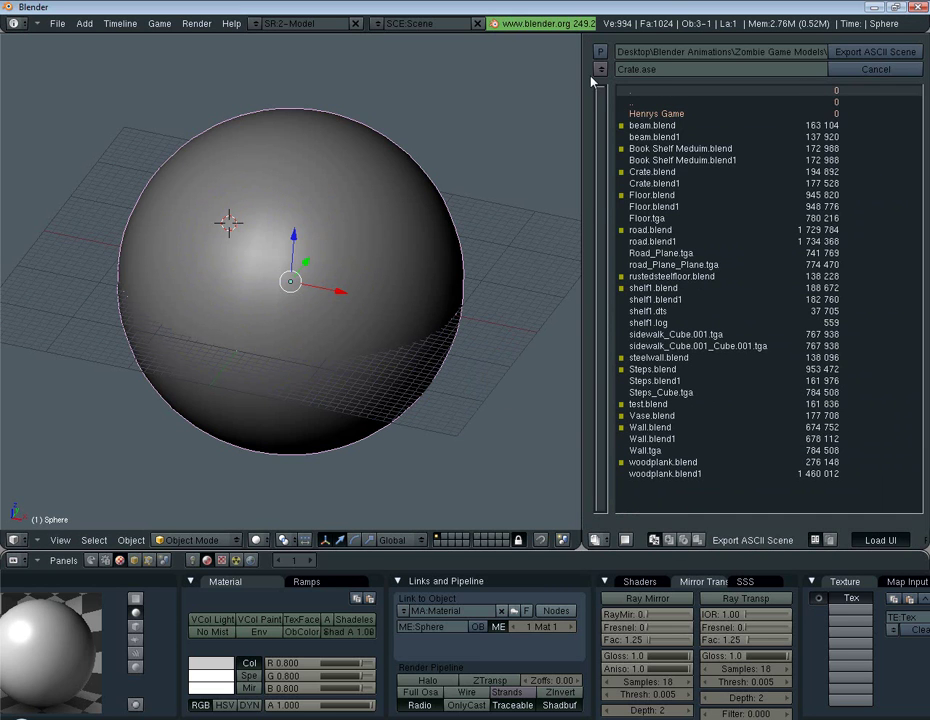
pyautogui.click(599, 70)
pyautogui.click(680, 154)
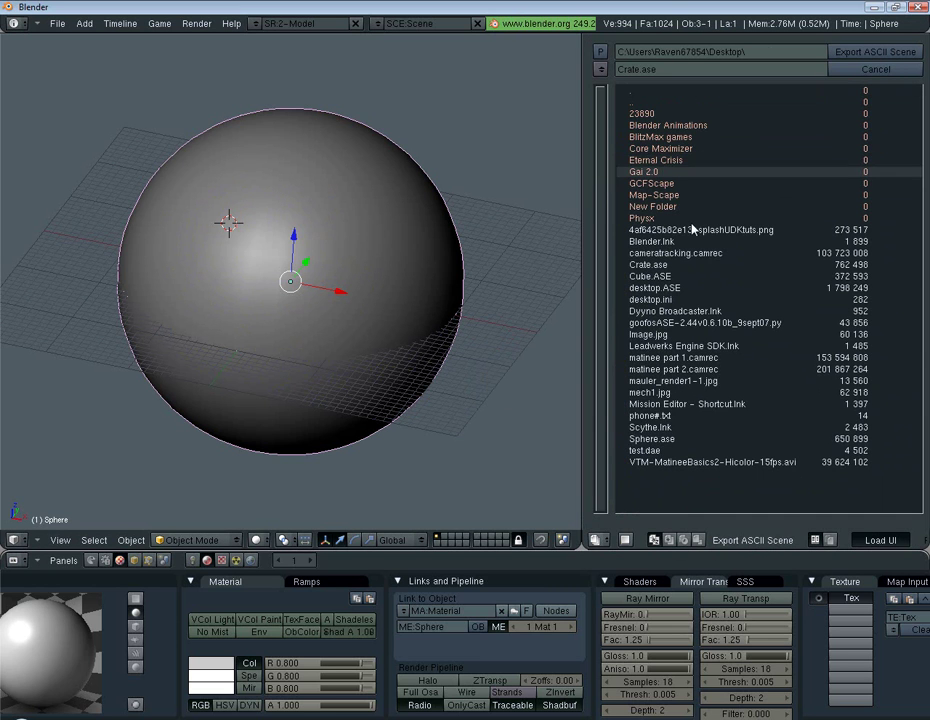
pyautogui.click(688, 440)
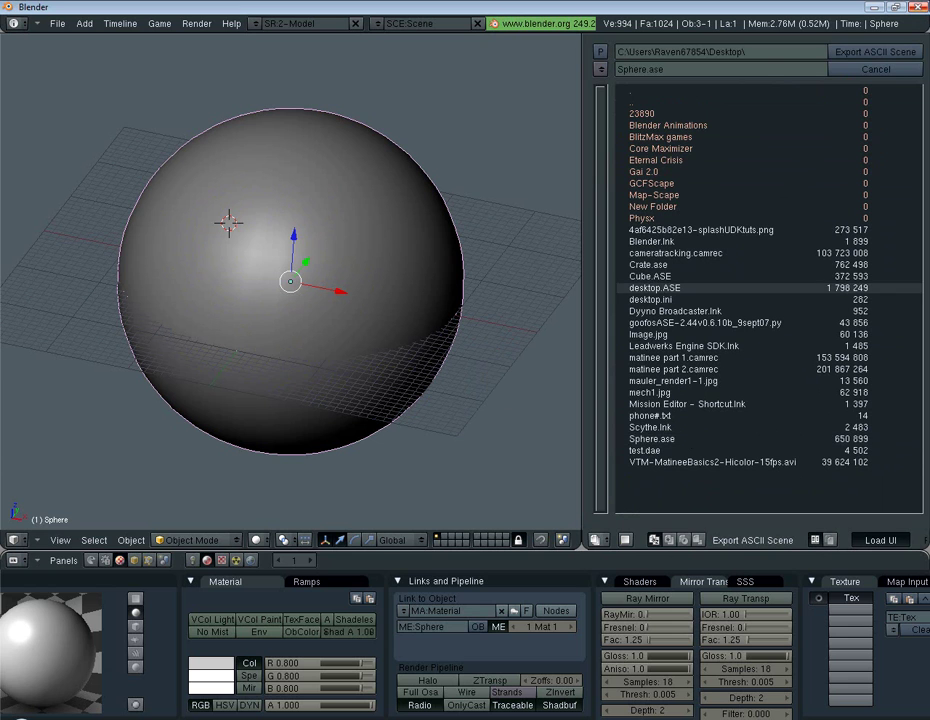
pyautogui.click(880, 52)
pyautogui.click(910, 100)
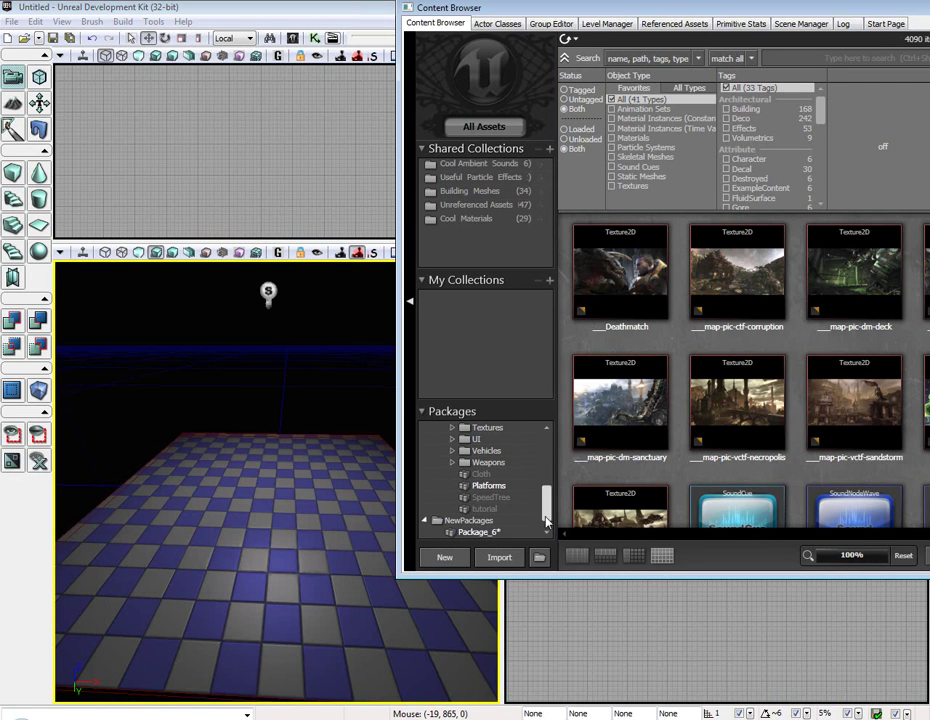
# Switch to the Unreal Development Kit and import the re-exported Sphere.ase from the Desktop into the Blender package as Sphere
pyautogui.click(485, 532)
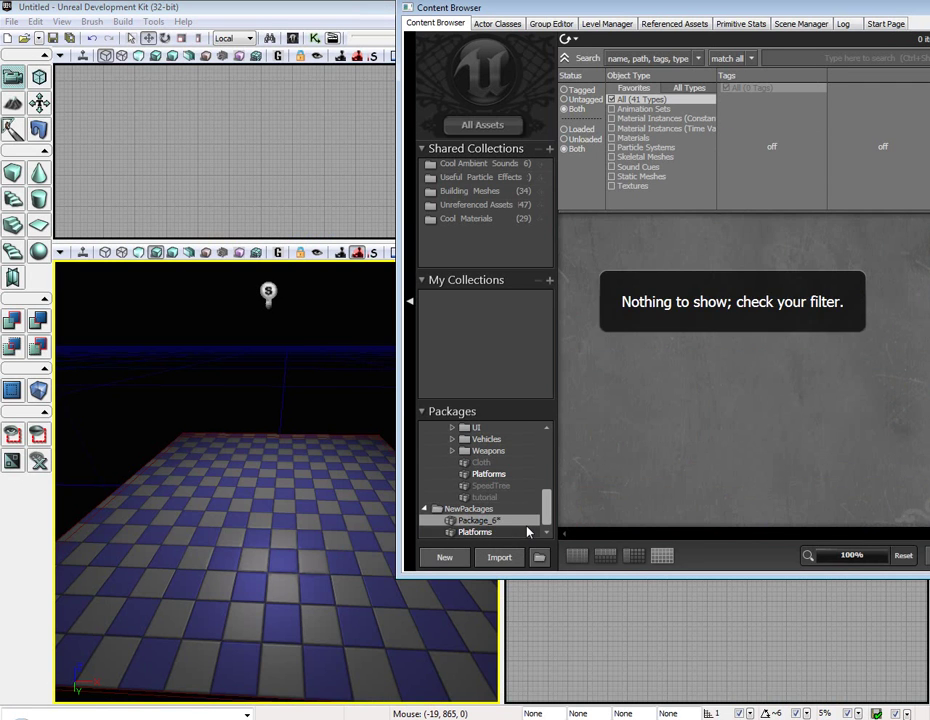
pyautogui.click(500, 531)
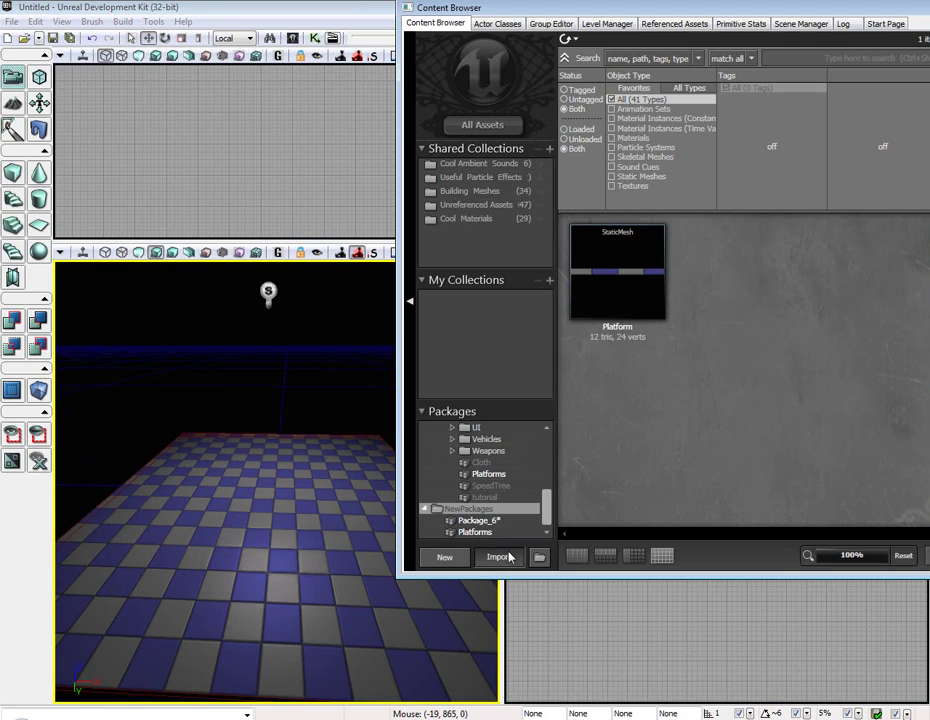
pyautogui.click(499, 557)
pyautogui.scroll(-10, 372, 220)
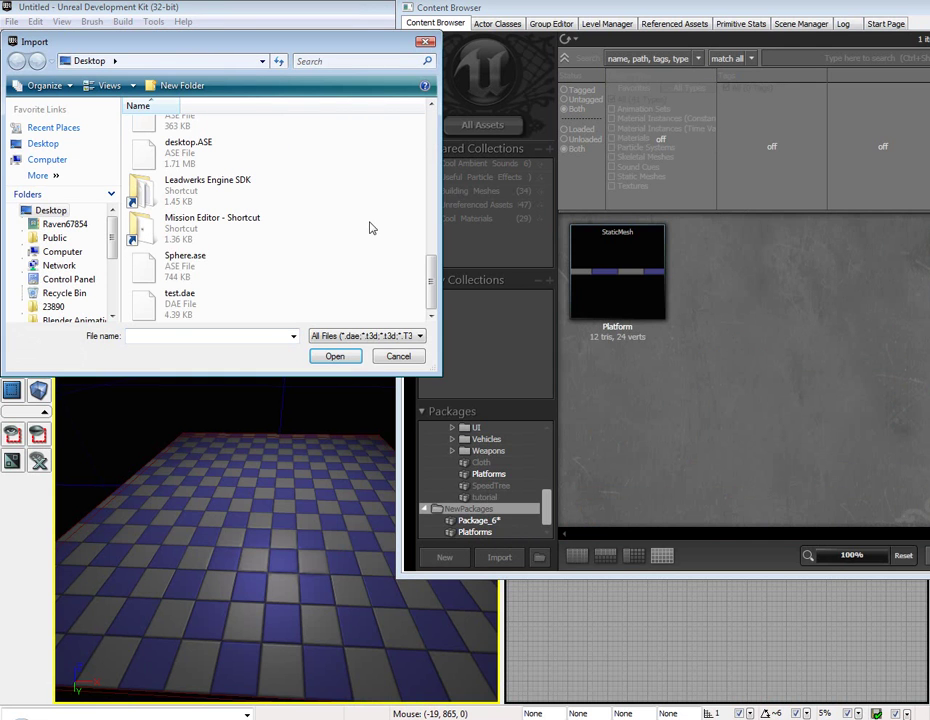
pyautogui.doubleClick(213, 272)
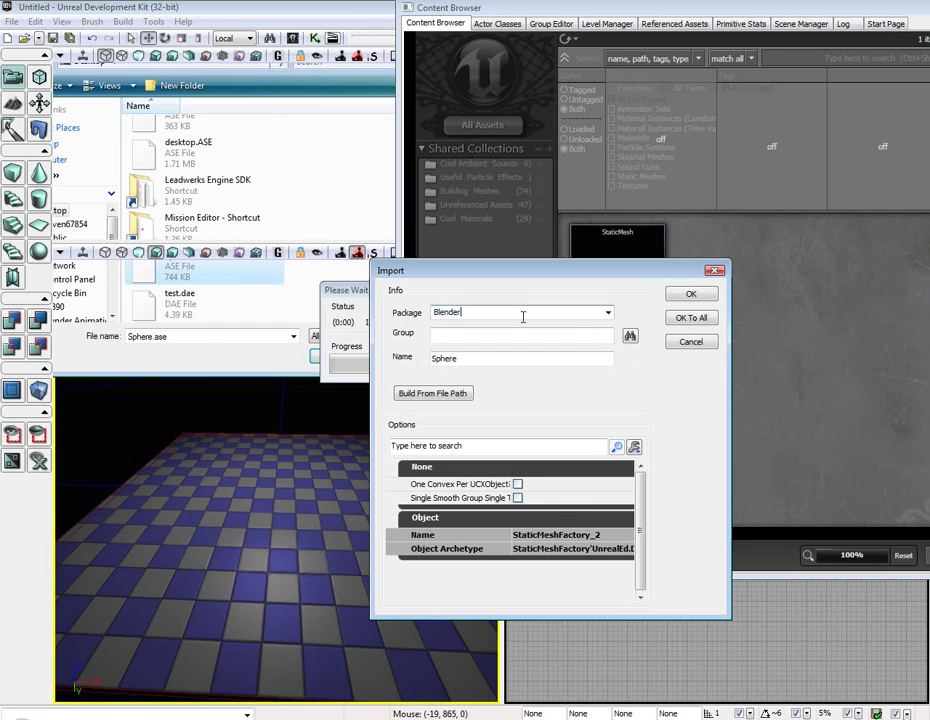
pyautogui.click(690, 295)
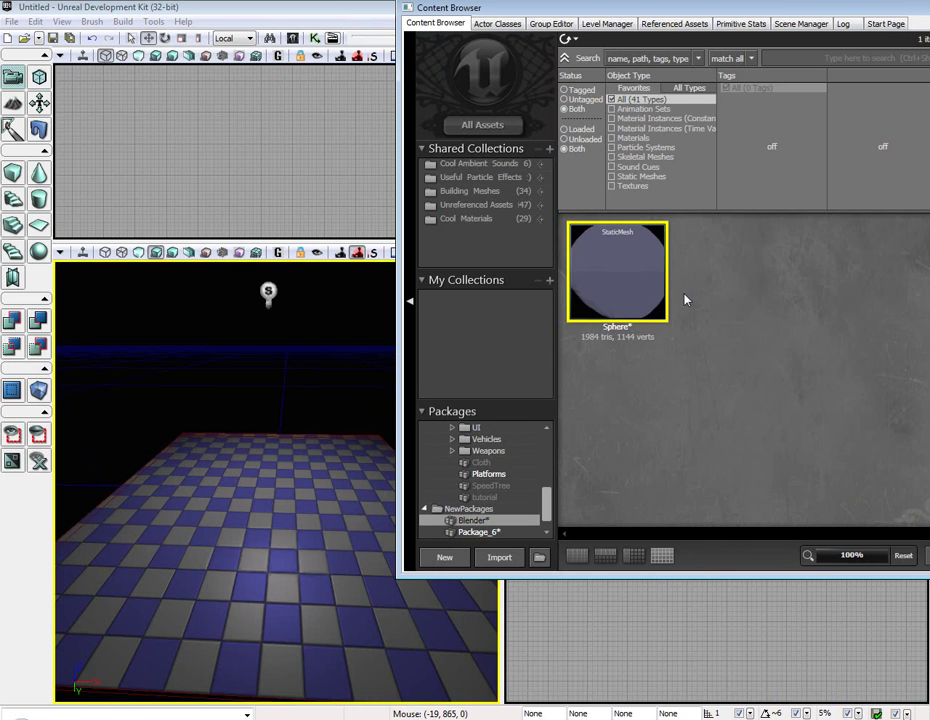
# Generate Auto Convex Collision for the Sphere static mesh with the default decomposition settings and close the Static Mesh Editor
pyautogui.doubleClick(631, 281)
pyautogui.moveTo(179, 427); pyautogui.dragTo(136, 306)
pyautogui.click(109, 245)
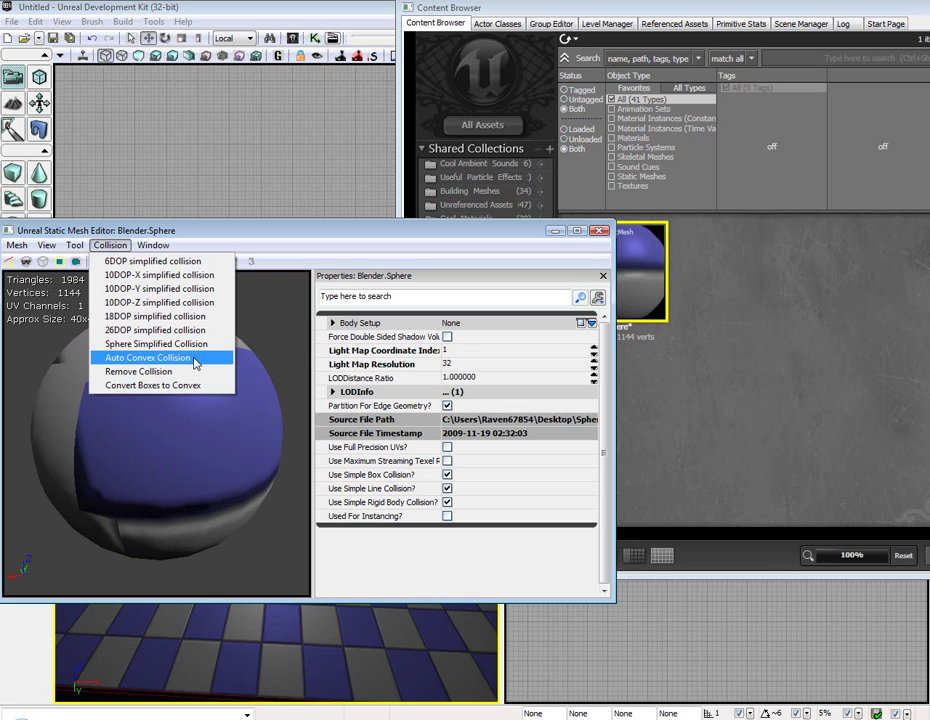
pyautogui.click(160, 358)
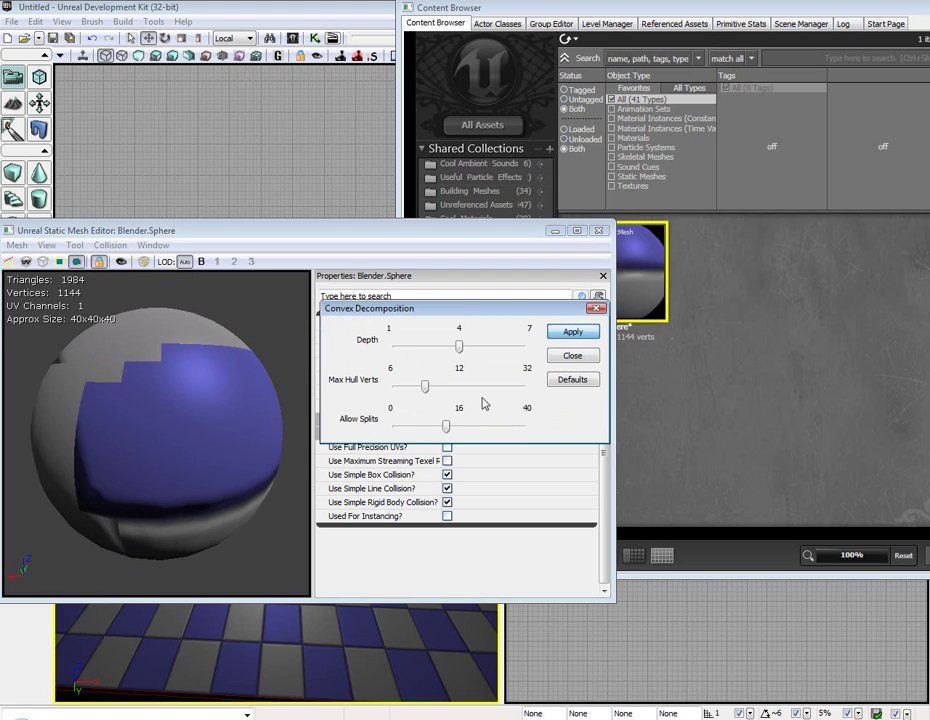
pyautogui.click(560, 358)
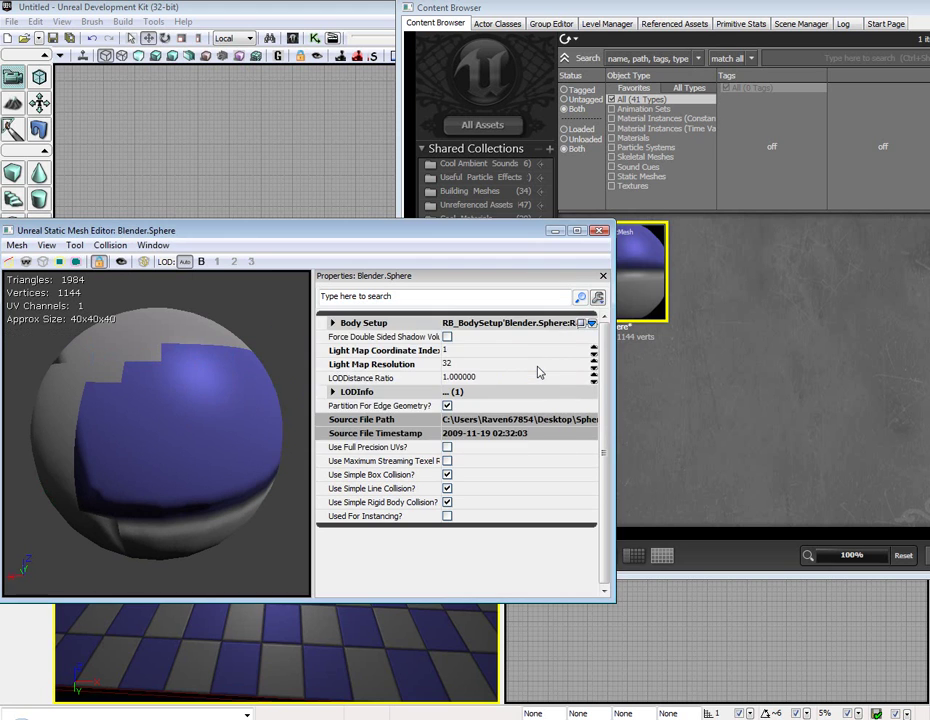
pyautogui.click(599, 232)
# Place the Sphere static mesh on the checkered platform in the perspective viewport
pyautogui.moveTo(620, 255); pyautogui.dragTo(270, 490)
pyautogui.press('w')
pyautogui.moveTo(353, 446); pyautogui.dragTo(409, 388, button='right')
pyautogui.press('s')
# Apply the M_ASC_Floor_BSP_Tile01 material from the Cool Materials collection to the placed sphere and close the Content Browser
pyautogui.click(572, 90)
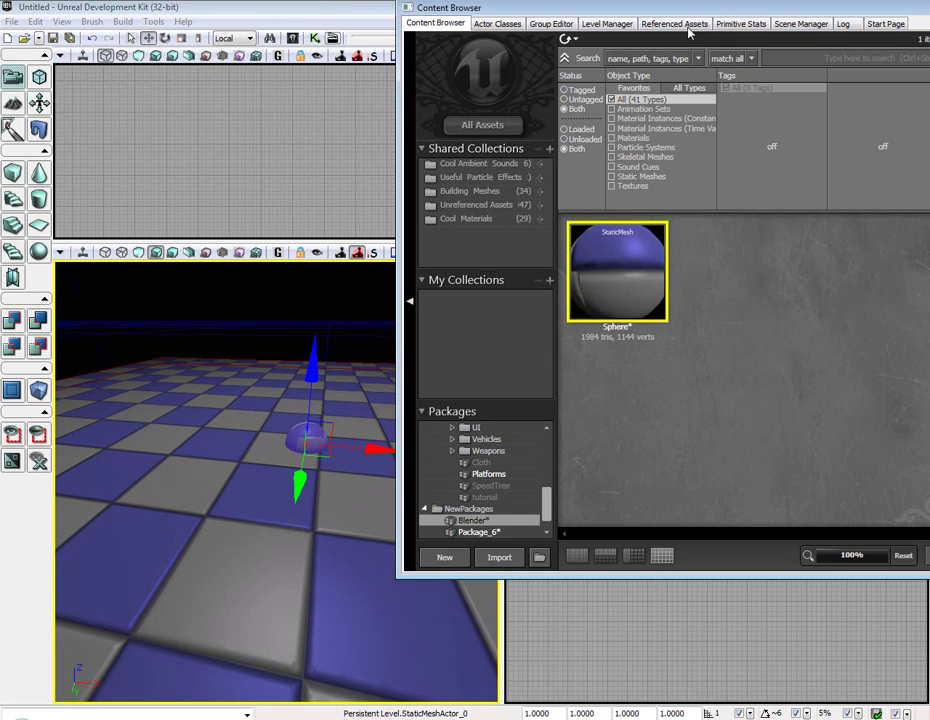
pyautogui.click(477, 220)
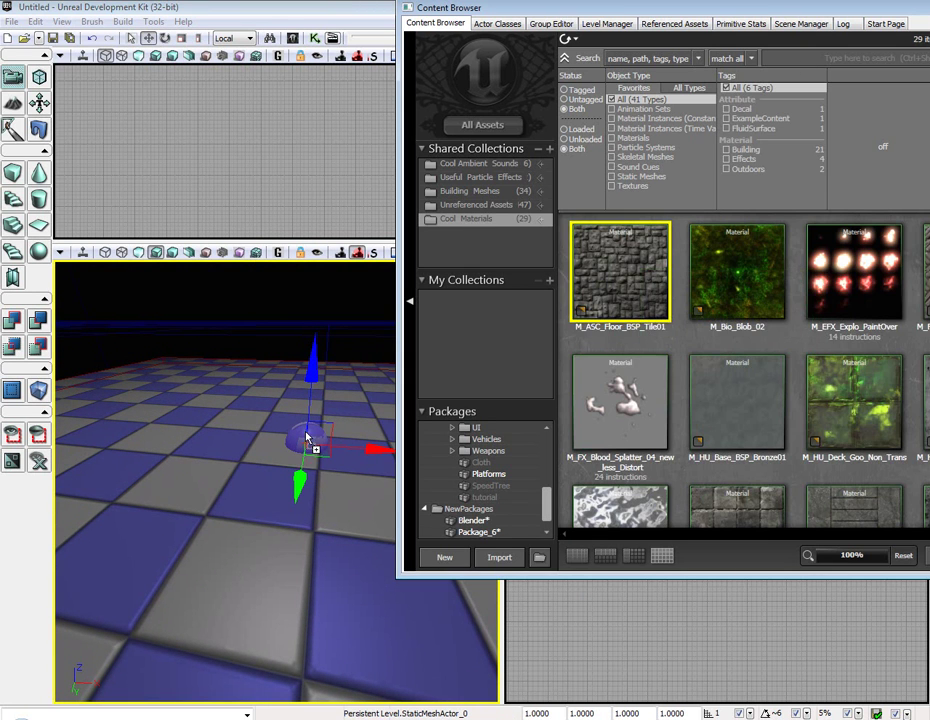
pyautogui.moveTo(869, 12); pyautogui.dragTo(645, 148)
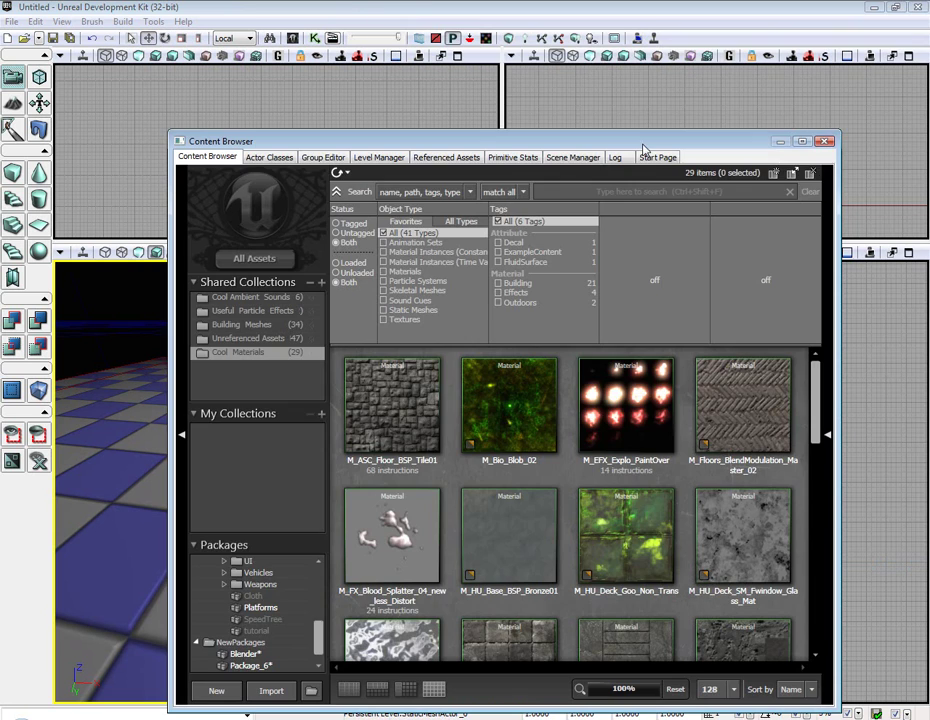
pyautogui.click(824, 142)
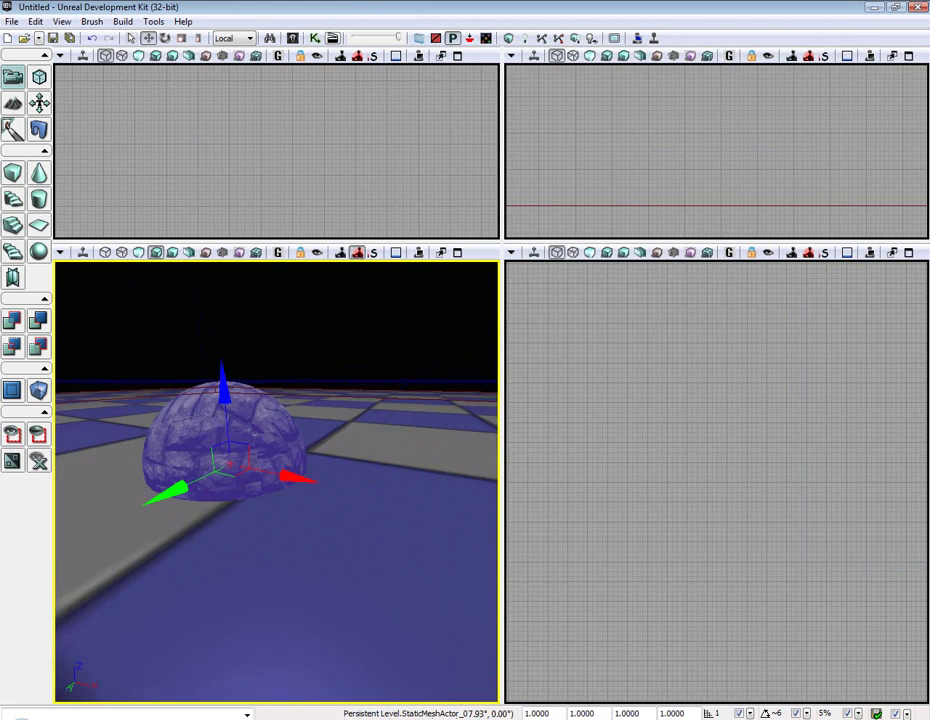
# Scale the placed sphere uniformly to about 5.09 times its size
pyautogui.scroll(-5, 411, 303)
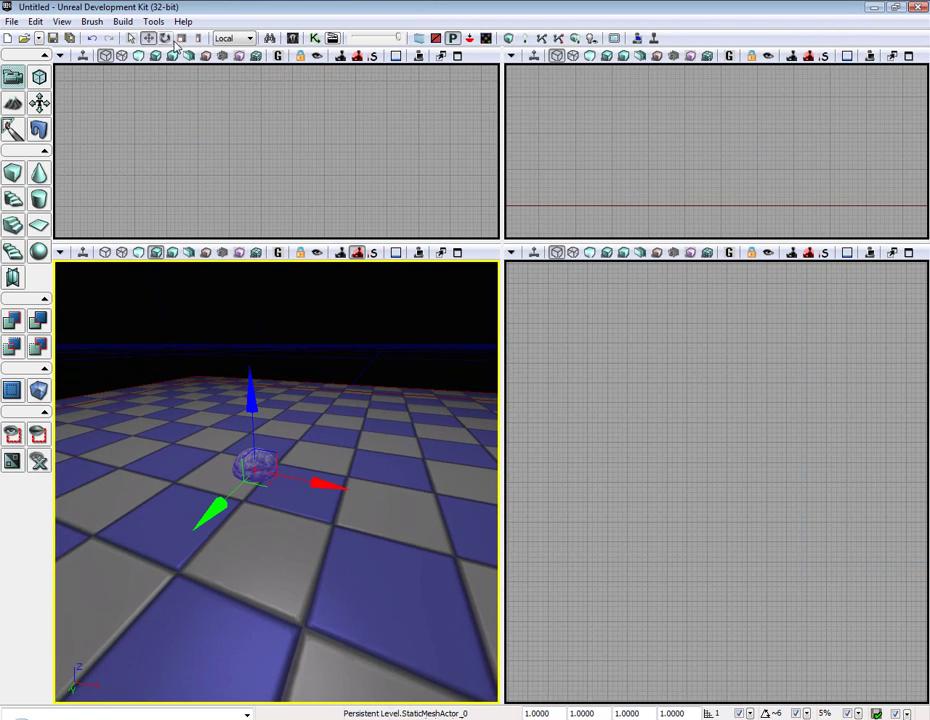
pyautogui.moveTo(287, 468); pyautogui.dragTo(287, 385)
pyautogui.click(427, 343)
pyautogui.click(308, 406)
pyautogui.scroll(-5, 308, 406)
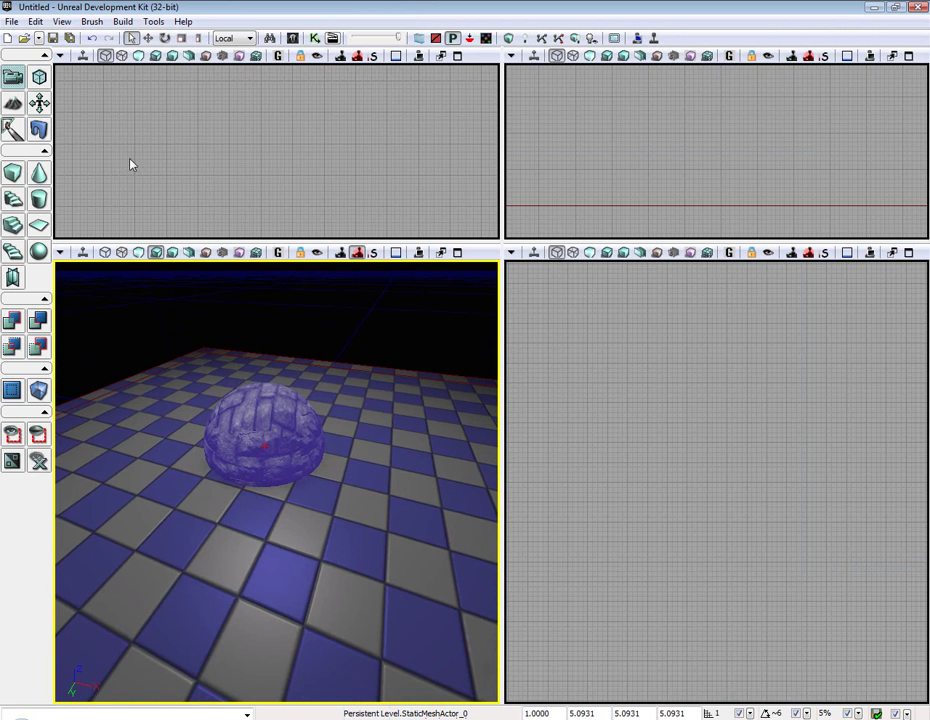
# Raise the scaled sphere vertically out of the checkered platform and deselect it
pyautogui.moveTo(262, 378); pyautogui.dragTo(259, 304)
pyautogui.click(405, 369)
pyautogui.moveTo(405, 369); pyautogui.dragTo(262, 297, button='right')
pyautogui.moveTo(262, 440); pyautogui.dragTo(368, 448, button='right')
pyautogui.scroll(-5, 276, 481)
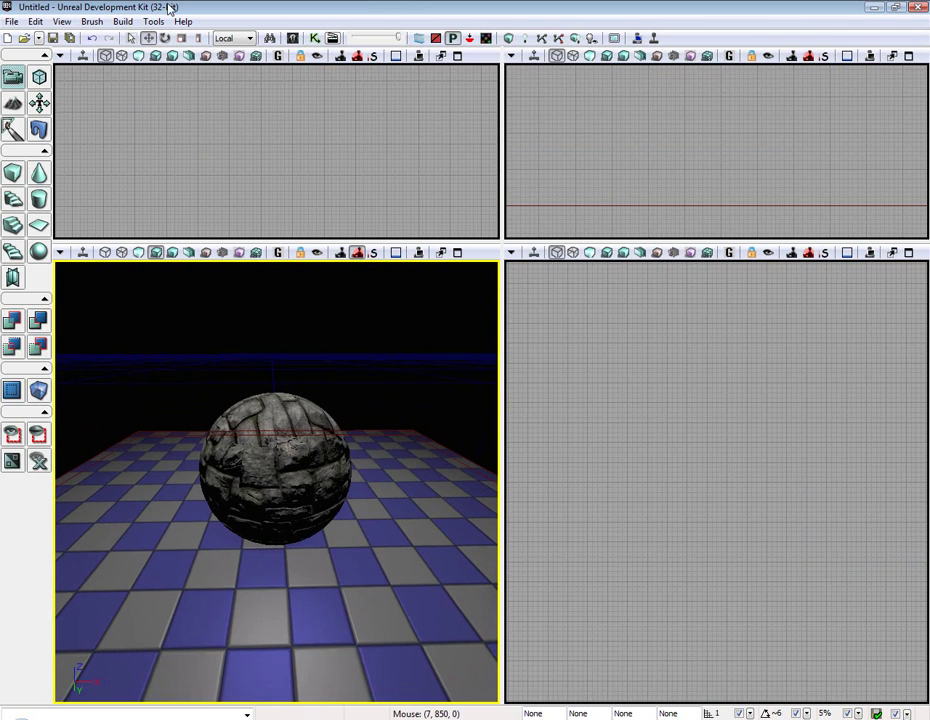
# Reopen the Content Browser and move its window clear of the perspective viewport
pyautogui.click(62, 21)
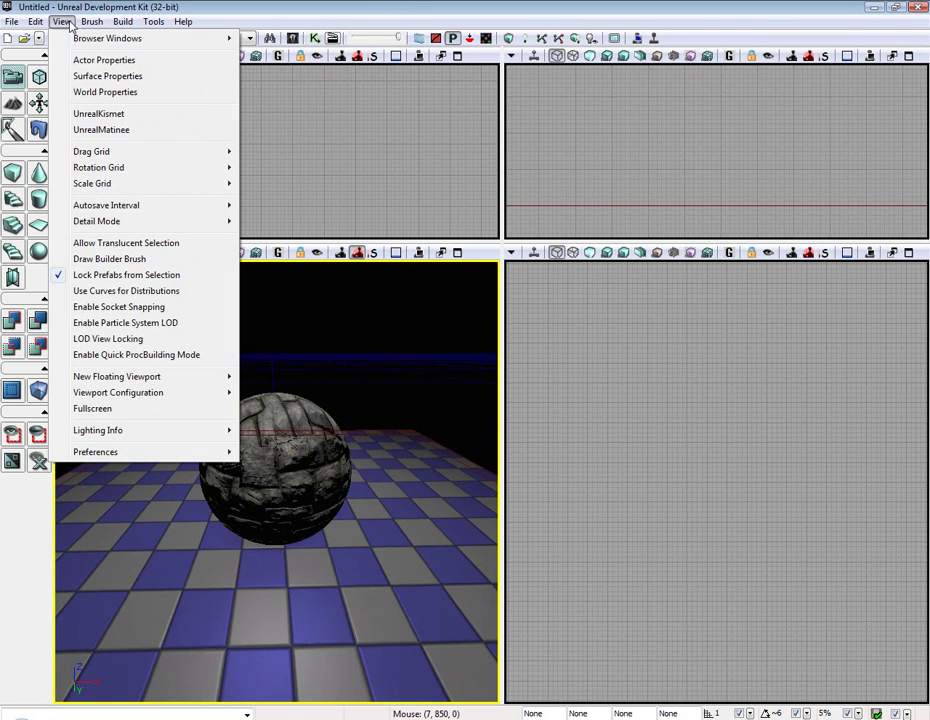
pyautogui.moveTo(205, 42)
pyautogui.click(285, 37)
pyautogui.moveTo(479, 141); pyautogui.dragTo(886, 145)
# Switch the perspective viewport to unlit shading to inspect the sphere's stone texture
pyautogui.moveTo(427, 405); pyautogui.dragTo(417, 381)
pyautogui.moveTo(417, 381); pyautogui.dragTo(395, 382, button='right')
pyautogui.click(142, 253)
pyautogui.moveTo(276, 480)
pyautogui.mouseDown(button='right')
pyautogui.moveTo(430, 481)
pyautogui.moveTo(291, 470)
pyautogui.moveTo(490, 466)
pyautogui.moveTo(492, 491)
pyautogui.moveTo(398, 479)
pyautogui.mouseUp(button='right')
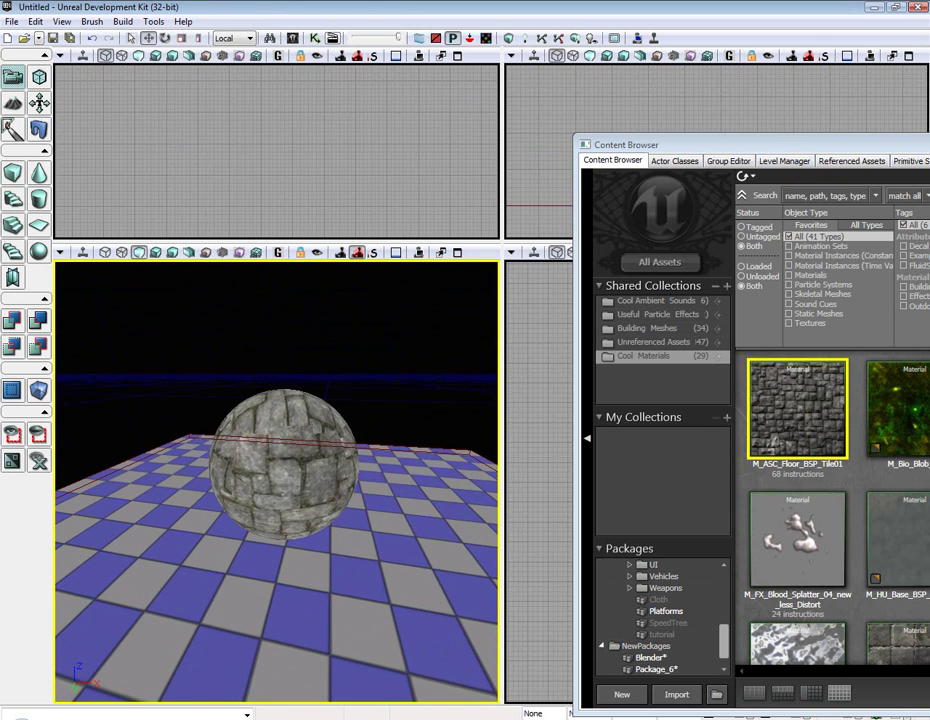
# Open the stone sphere's actor properties, move the window clear of the sphere, and expand the collision settings
pyautogui.doubleClick(310, 461)
pyautogui.moveTo(296, 171); pyautogui.dragTo(544, 188)
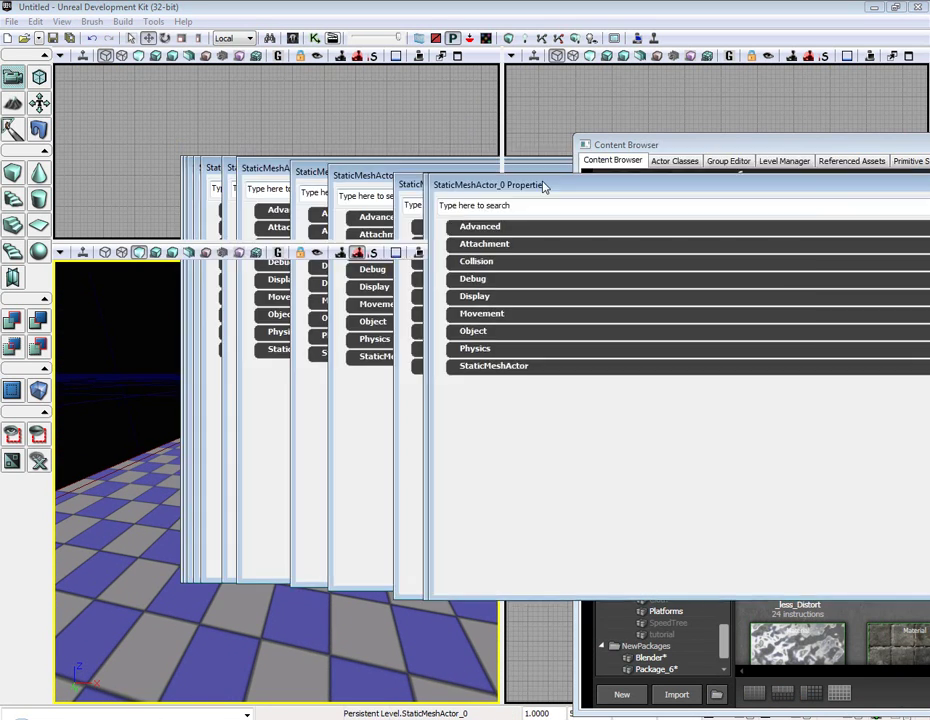
pyautogui.click(503, 263)
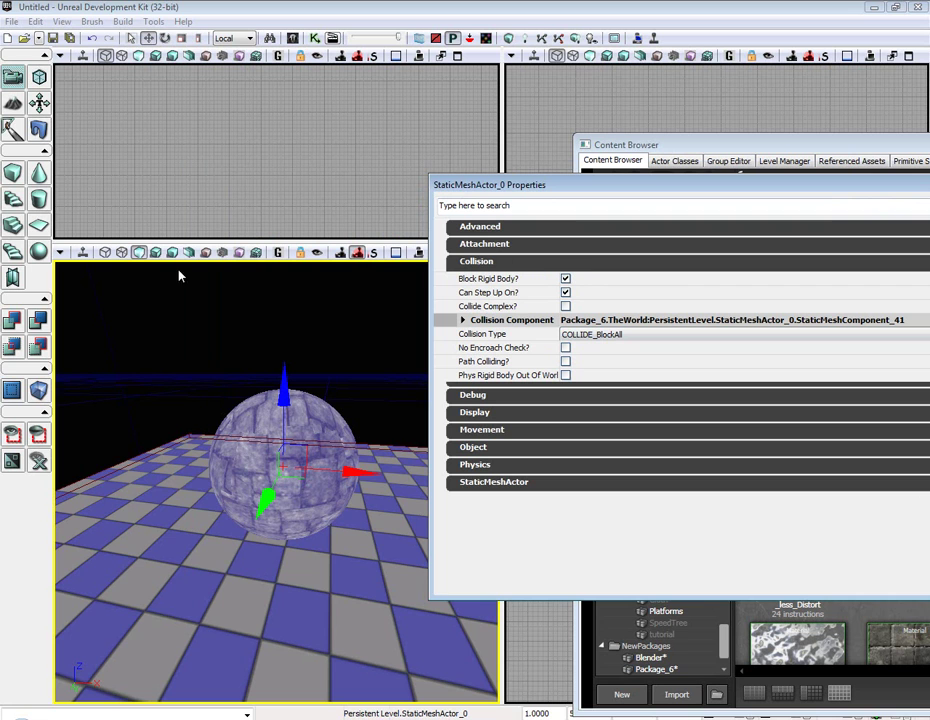
# Return the perspective viewport to lit shading and build the level's lighting at Preview quality with BSP, static meshes and Lightmass enabled
pyautogui.click(157, 253)
pyautogui.click(122, 21)
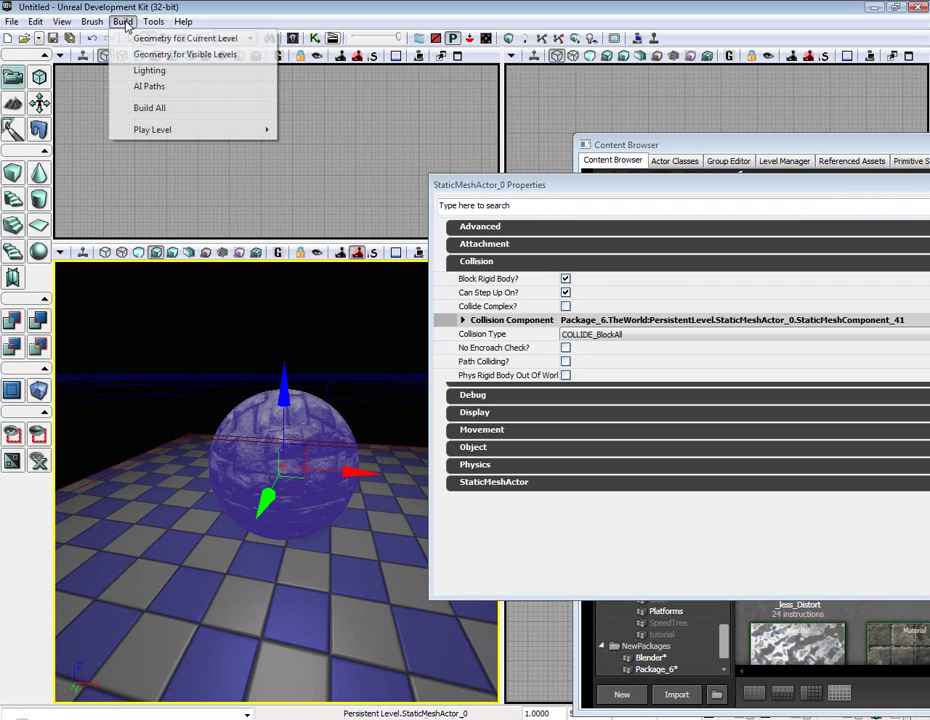
pyautogui.click(150, 70)
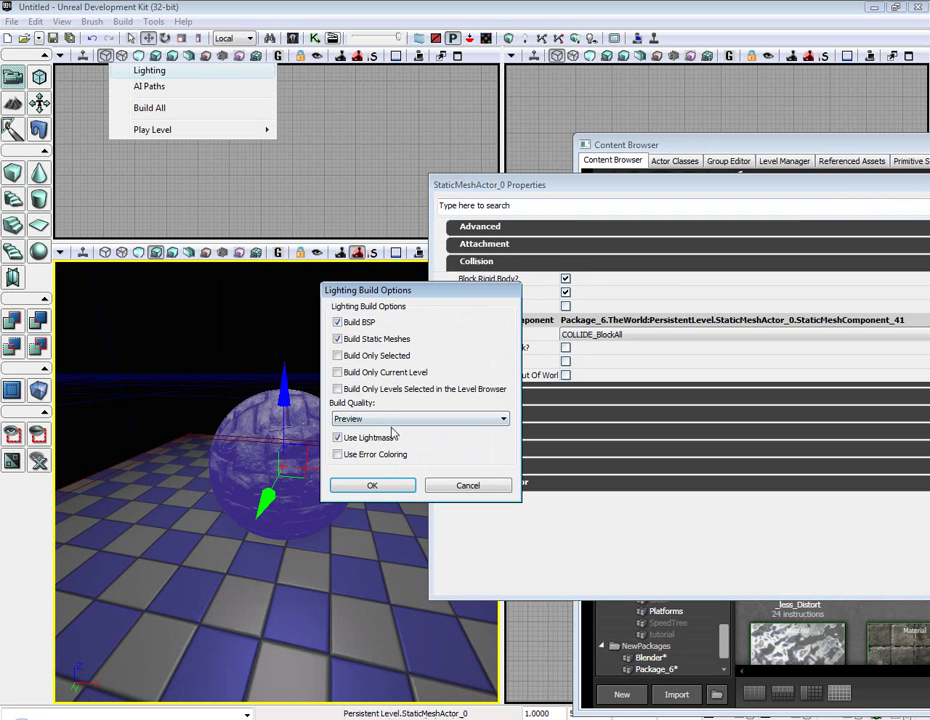
pyautogui.click(392, 490)
pyautogui.click(684, 340)
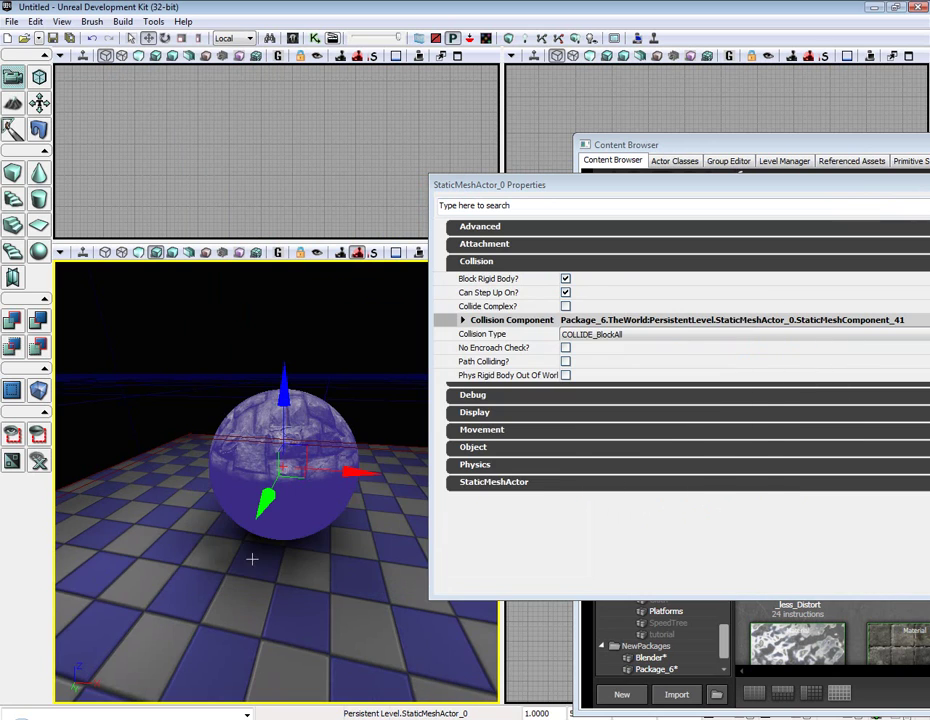
# Play the level from the platform, walk and shoot at the sphere to test its collision, and end the play session
pyautogui.rightClick(143, 638)
pyautogui.click(163, 629)
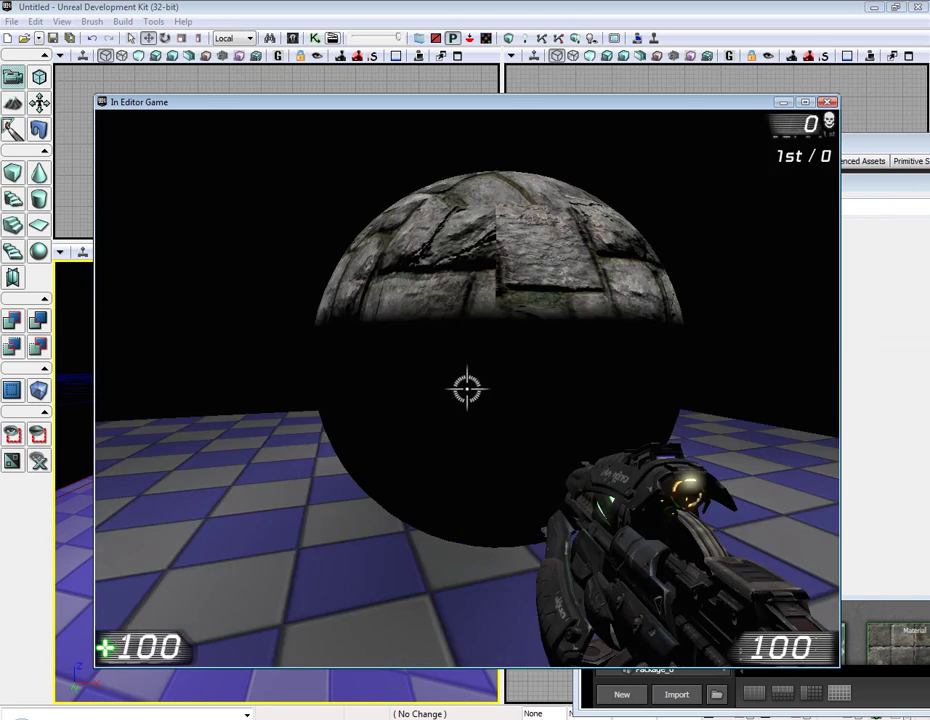
pyautogui.press('w')
pyautogui.rightClick(467, 389)
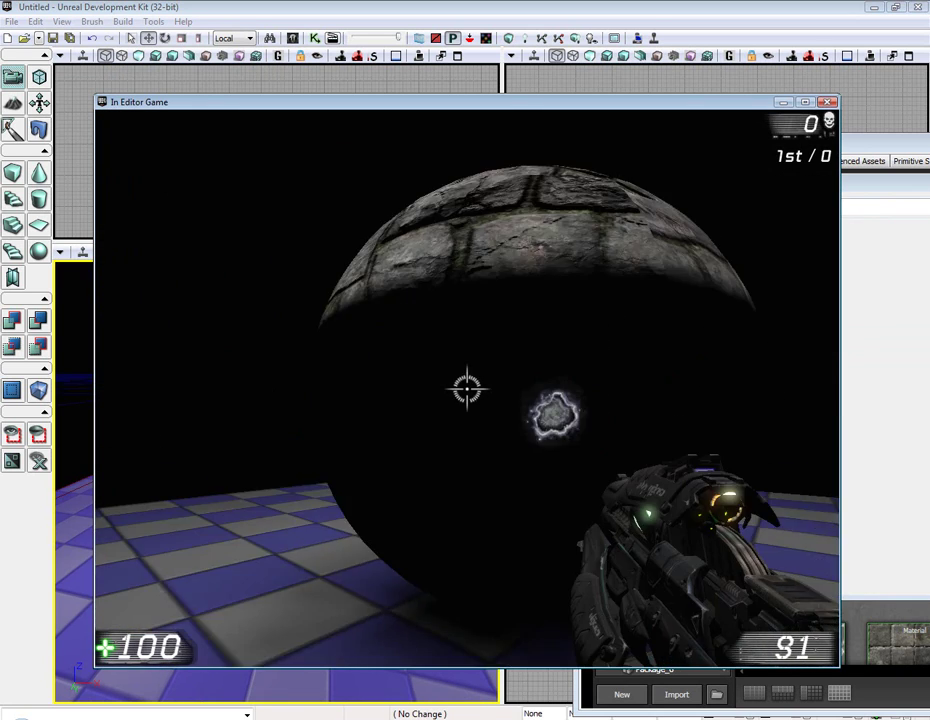
pyautogui.press('w')
pyautogui.press('s')
pyautogui.rightClick(467, 389)
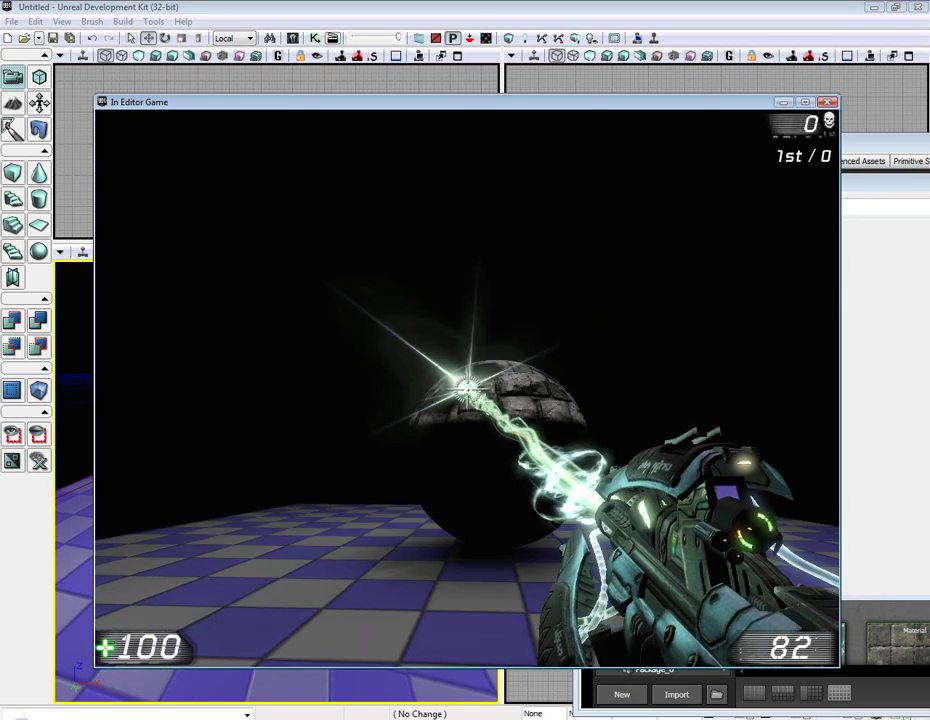
pyautogui.press('w')
pyautogui.press('s')
pyautogui.press('Escape')
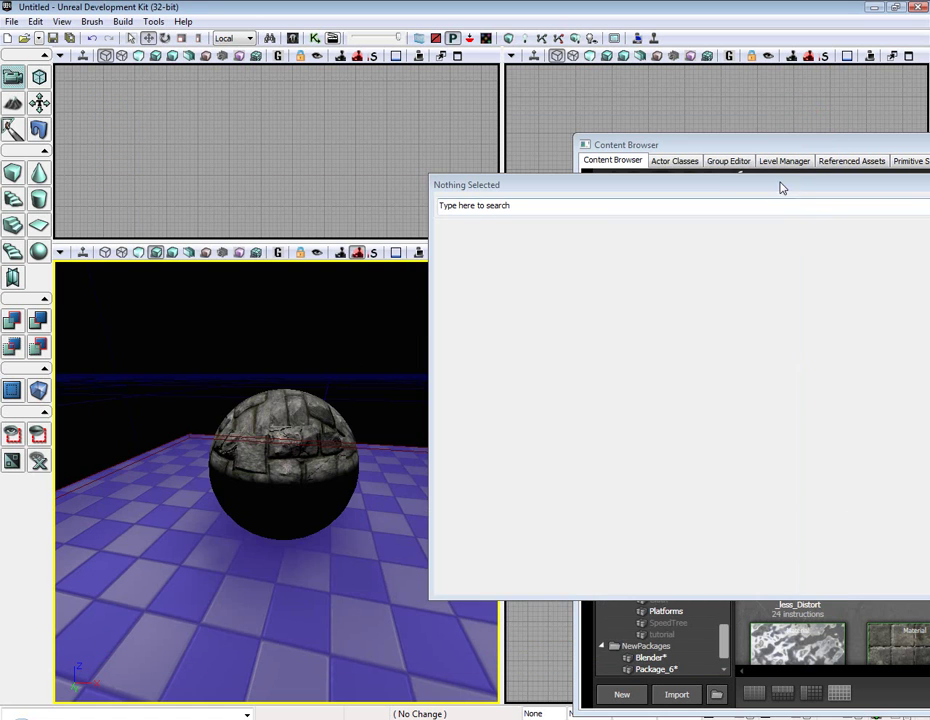
# Close the actor properties window and the Content Browser to view the lit sphere on the platform
pyautogui.moveTo(780, 187); pyautogui.dragTo(746, 248)
pyautogui.click(845, 243)
pyautogui.moveTo(750, 150); pyautogui.dragTo(389, 174)
pyautogui.click(865, 169)
pyautogui.click(397, 411)
pyautogui.moveTo(397, 411); pyautogui.dragTo(280, 382, button='right')
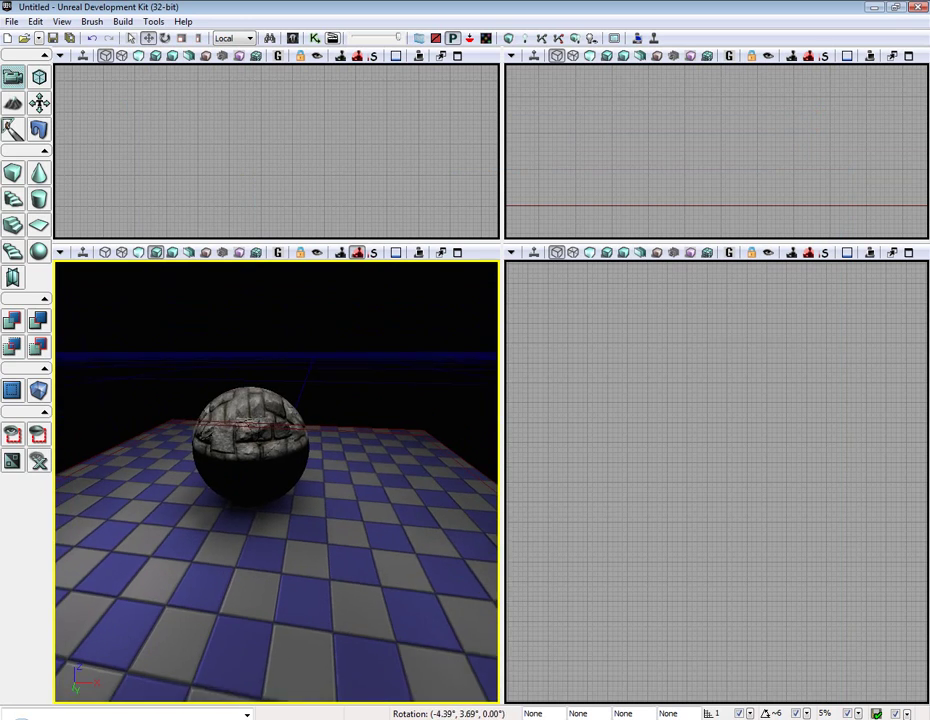